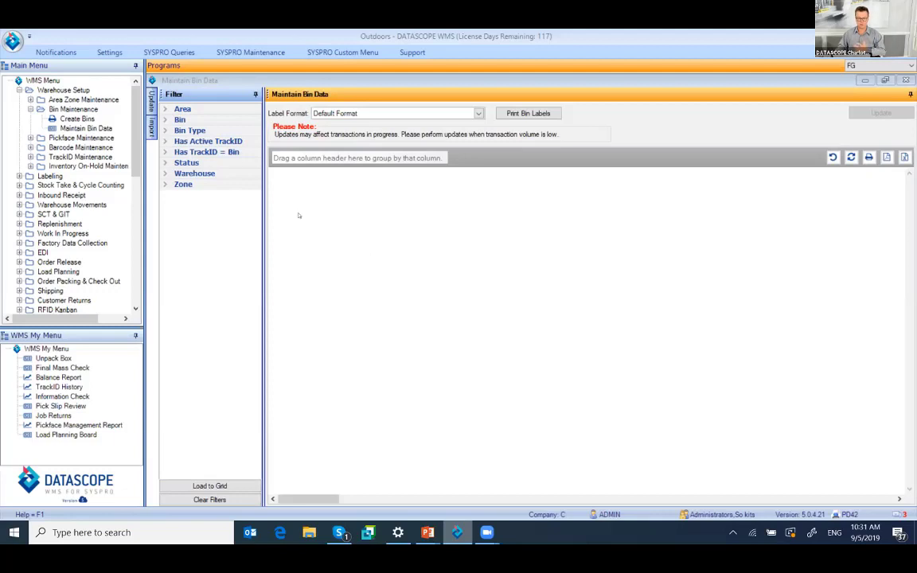
Filter the bin data to the single bin 010199 and load it into the grid.
{"action": "left_click", "coordinate": [178, 119]}
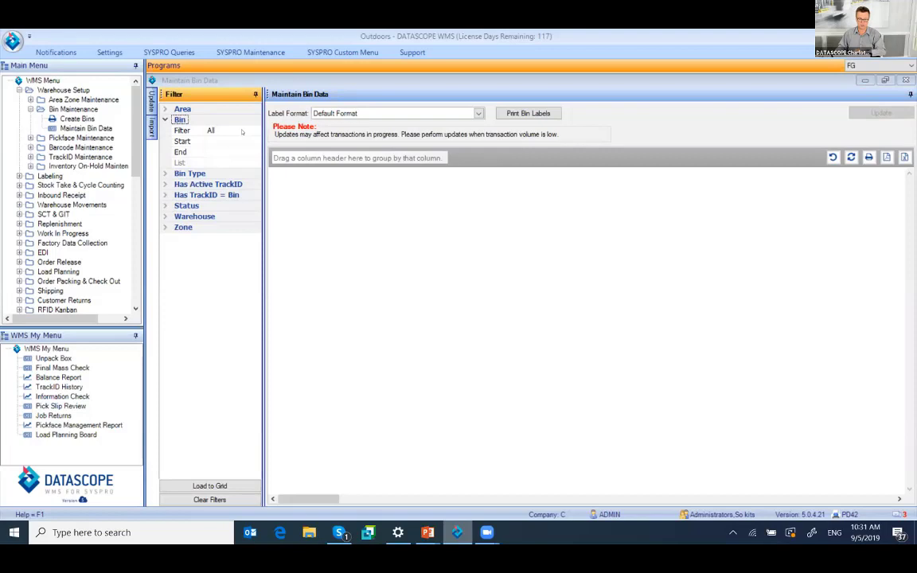
{"action": "left_click", "coordinate": [241, 129]}
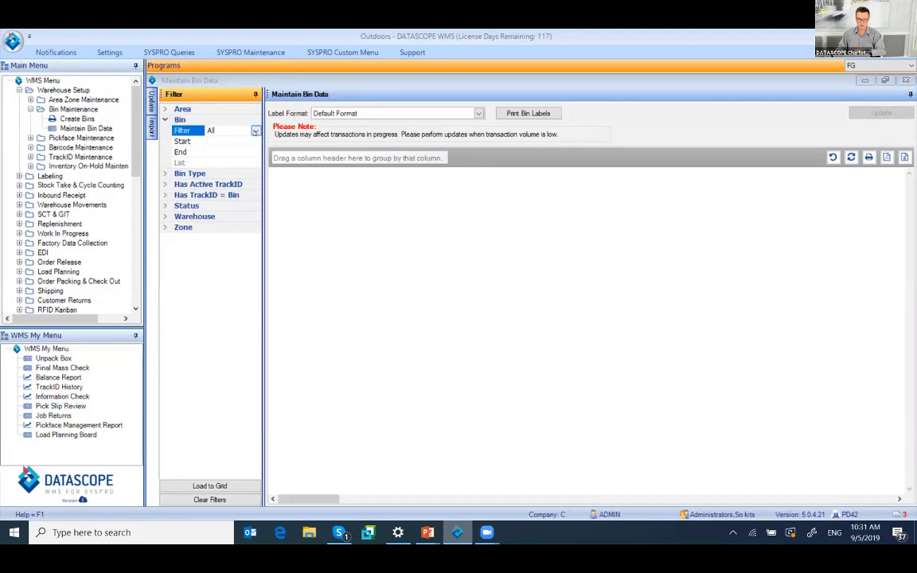
{"action": "left_click", "coordinate": [256, 130]}
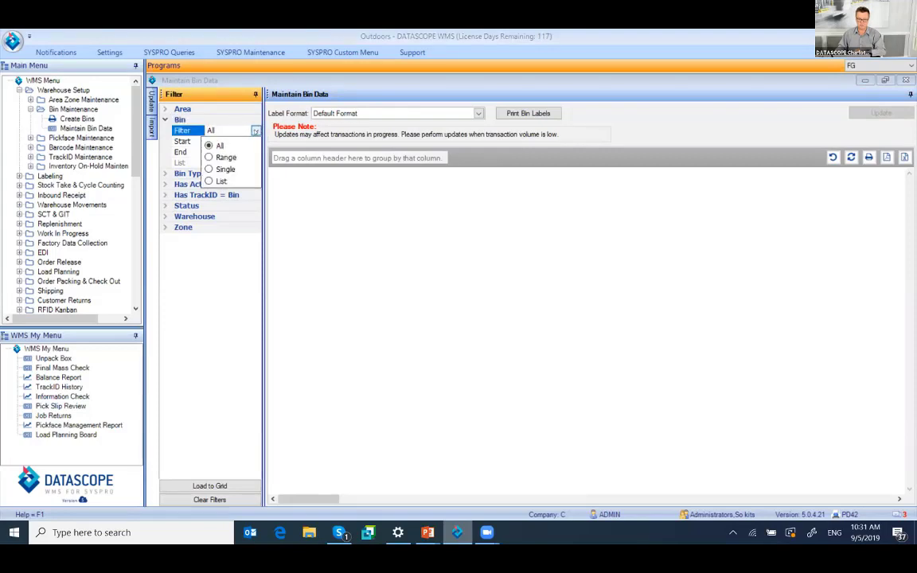
{"action": "left_click", "coordinate": [219, 168]}
{"action": "left_click", "coordinate": [230, 142]}
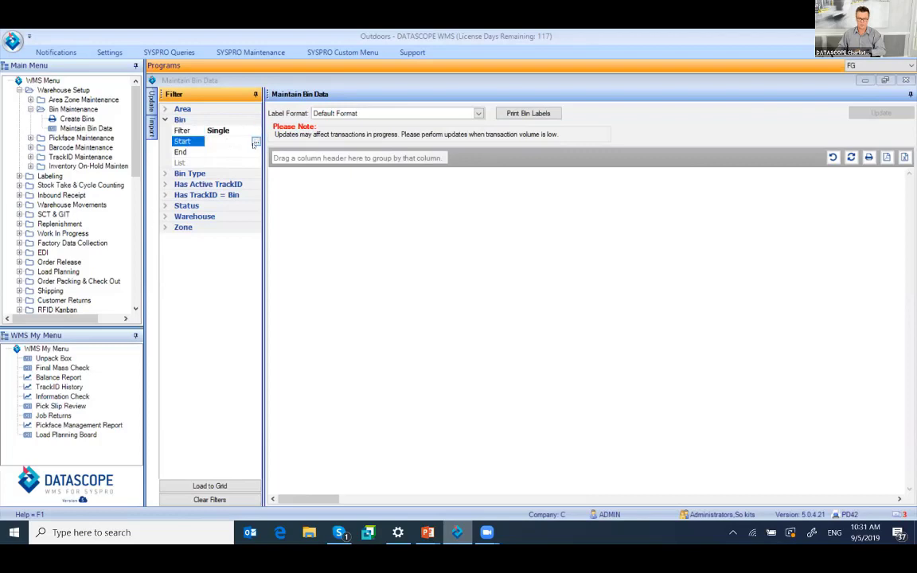
{"action": "left_click", "coordinate": [256, 142]}
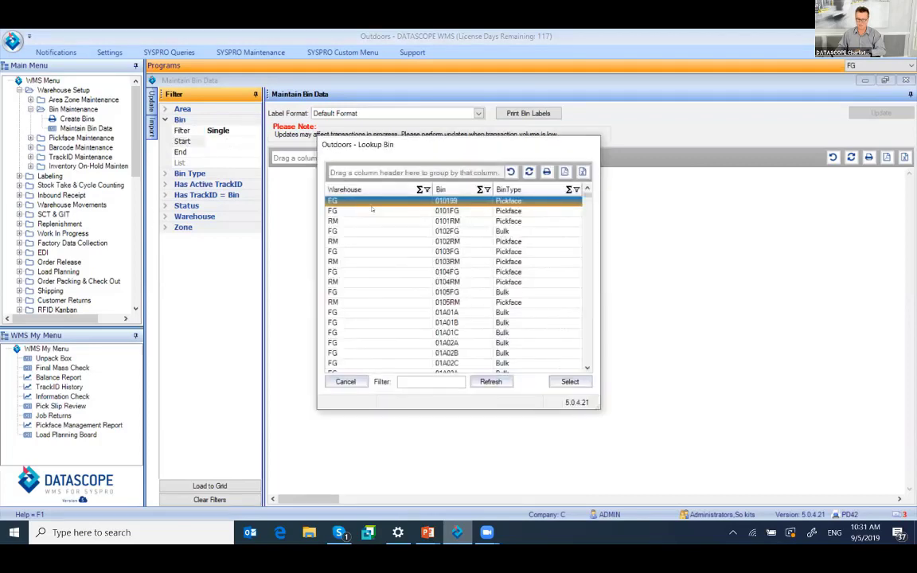
{"action": "double_click", "coordinate": [371, 203]}
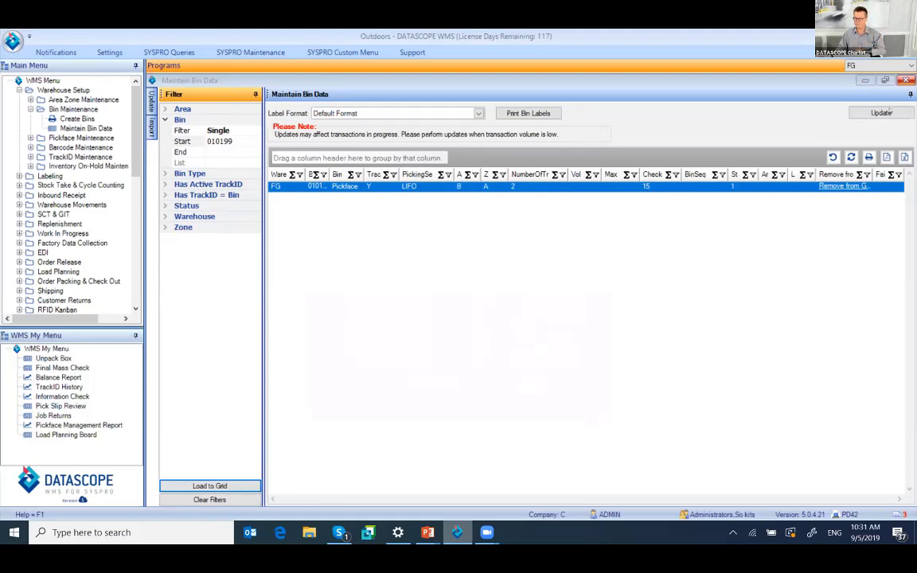
Export the loaded bin grid to the Desktop as bins2.xls.
{"action": "left_click", "coordinate": [437, 222]}
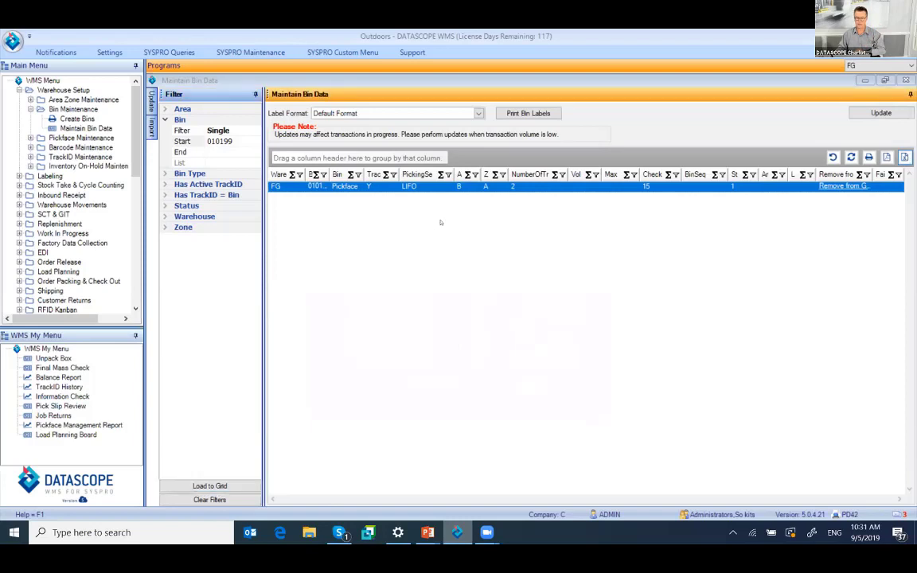
{"action": "scroll", "coordinate": [85, 104], "scroll_direction": "up", "scroll_amount": 3}
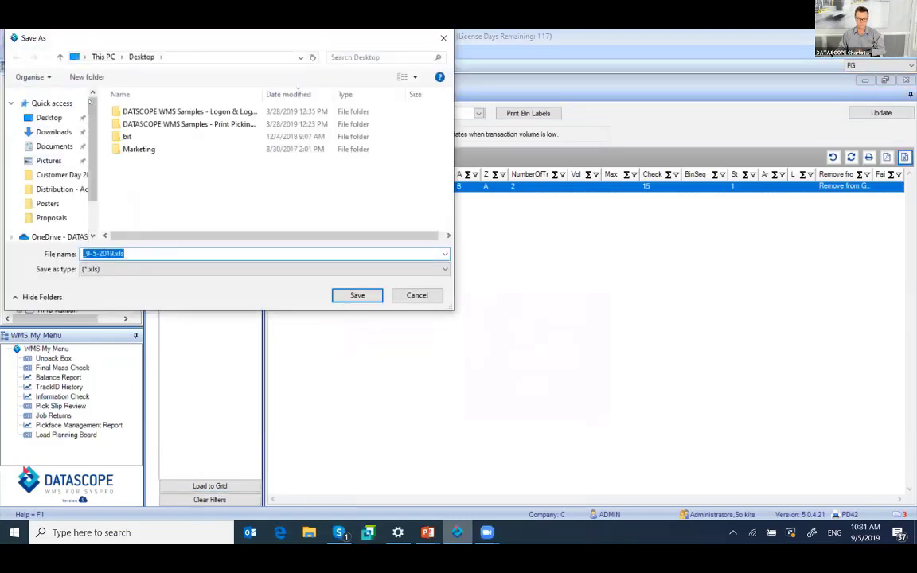
{"action": "left_click", "coordinate": [84, 253]}
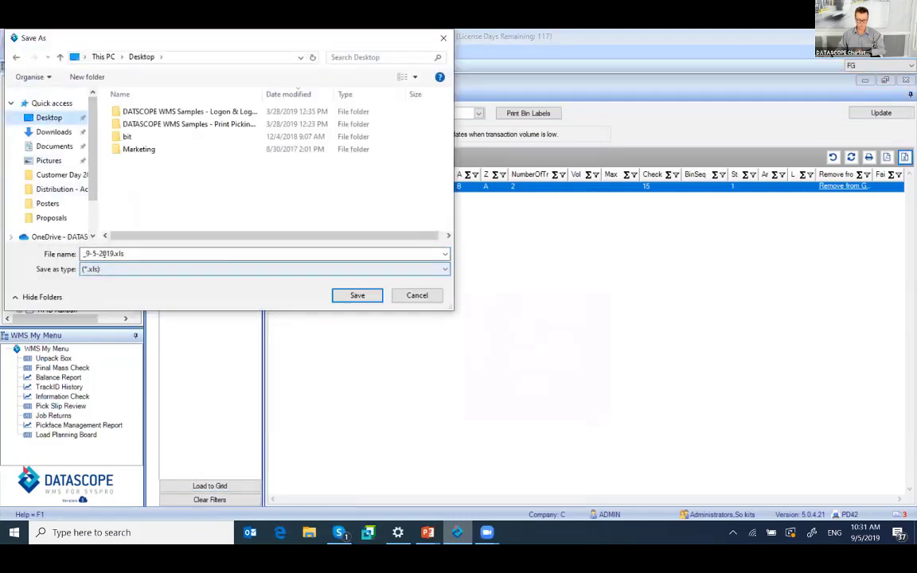
{"action": "left_click_drag", "start_coordinate": [115, 253], "coordinate": [41, 254]}
{"action": "type", "text": "bin"}
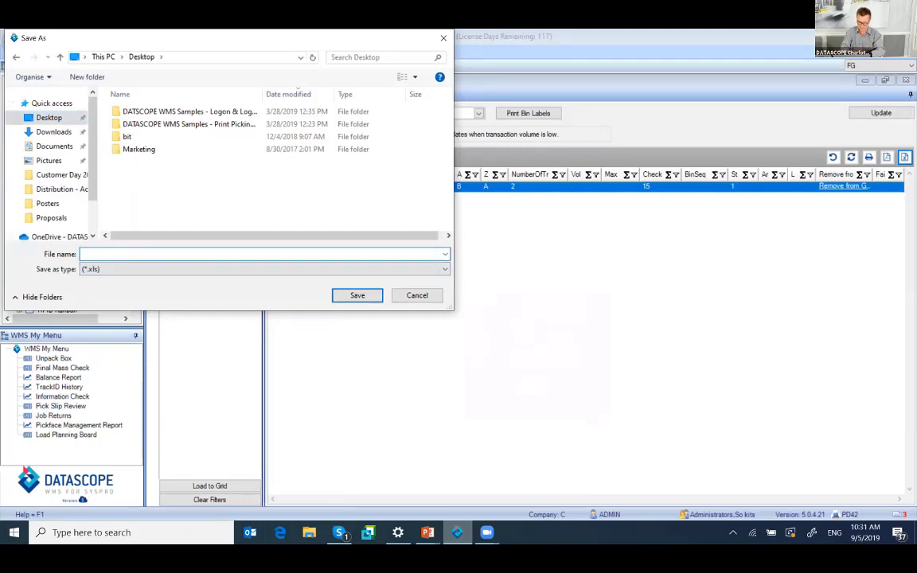
{"action": "type", "text": "s2.xls"}
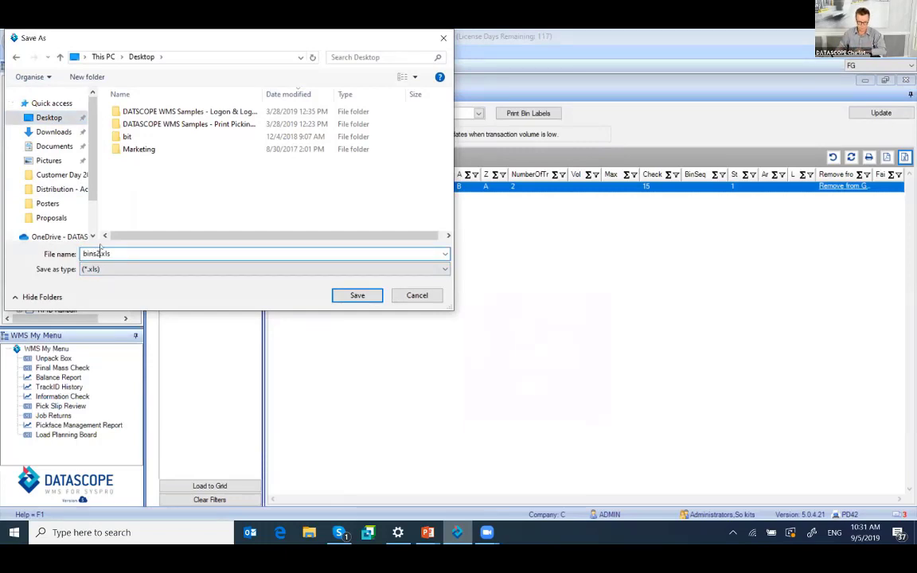
{"action": "left_click", "coordinate": [357, 295]}
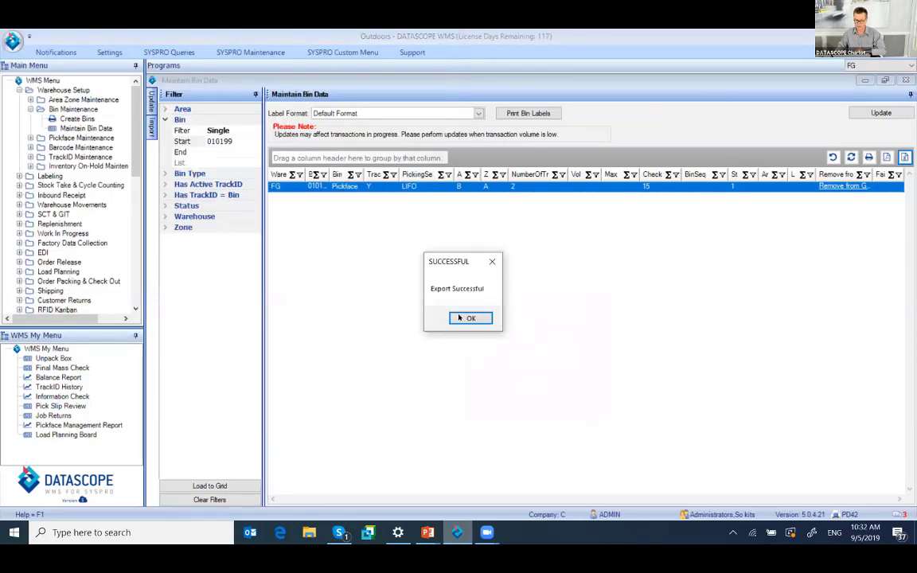
{"action": "left_click", "coordinate": [468, 317]}
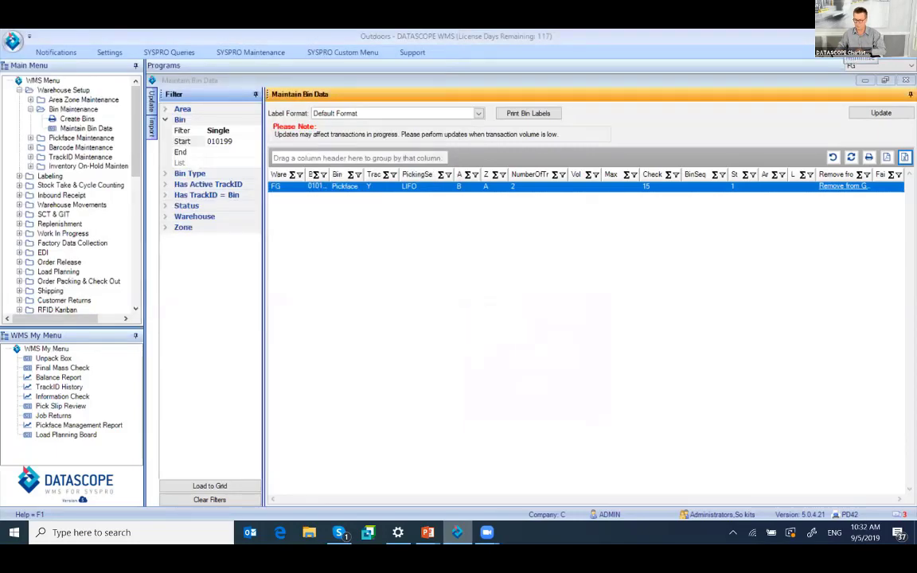
Show the desktop and open the exported file bins2.xls in Excel.
{"action": "left_click", "coordinate": [865, 36]}
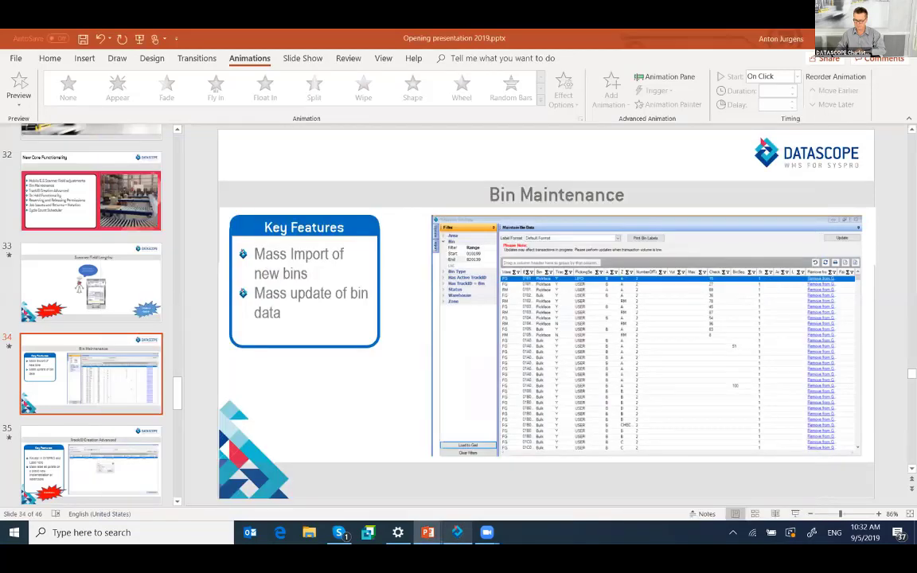
{"action": "key", "text": "super+d"}
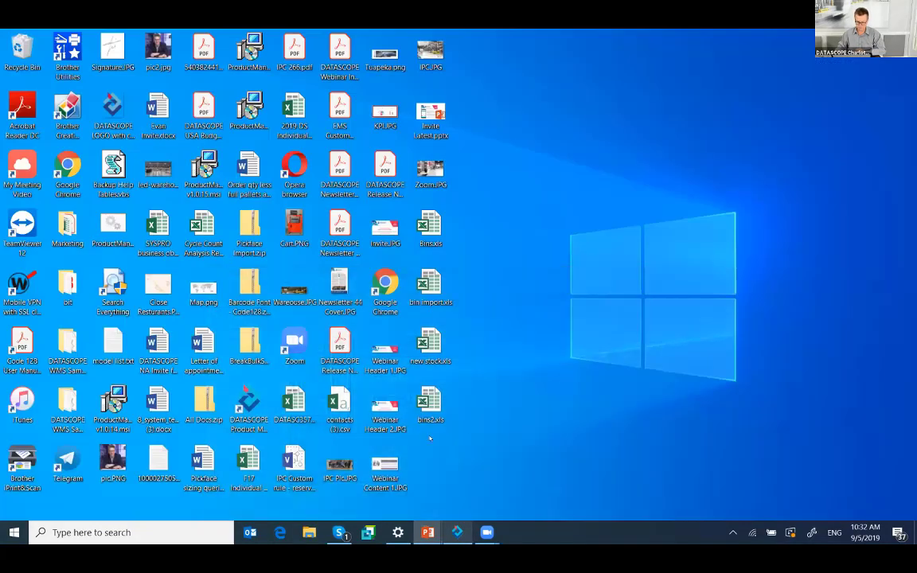
{"action": "double_click", "coordinate": [430, 401]}
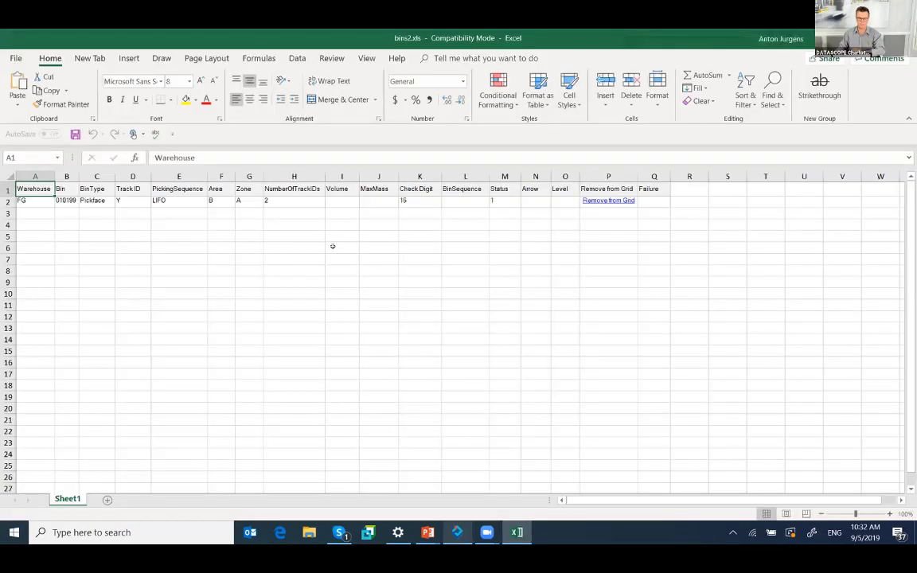
Fill the bin record in row 2, from Warehouse to Failure, down through row 5.
{"action": "left_click", "coordinate": [67, 216]}
{"action": "key", "text": "Up"}
{"action": "key", "text": "Up"}
{"action": "key", "text": "Left"}
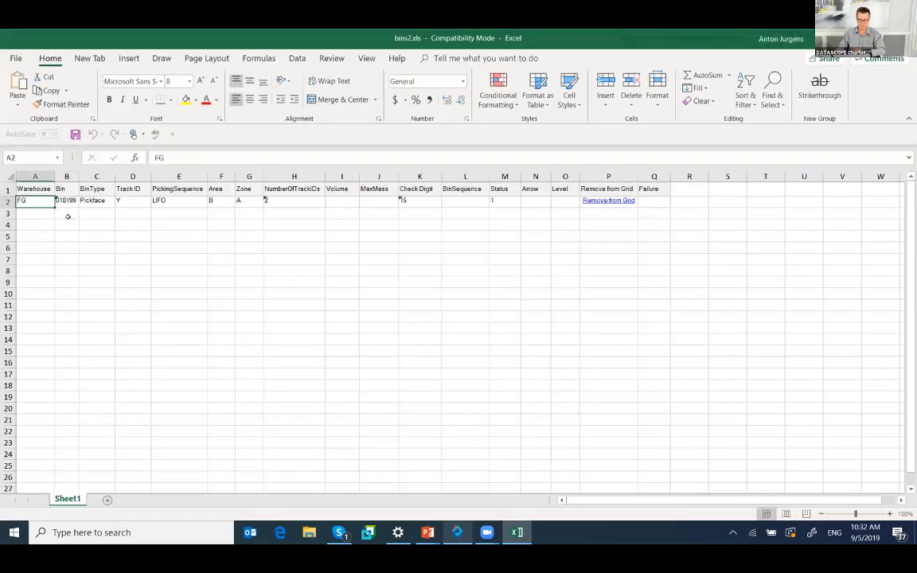
{"action": "key", "text": "ctrl+shift+Right"}
{"action": "key", "text": "ctrl+shift+Right"}
{"action": "key", "text": "ctrl+shift+Right"}
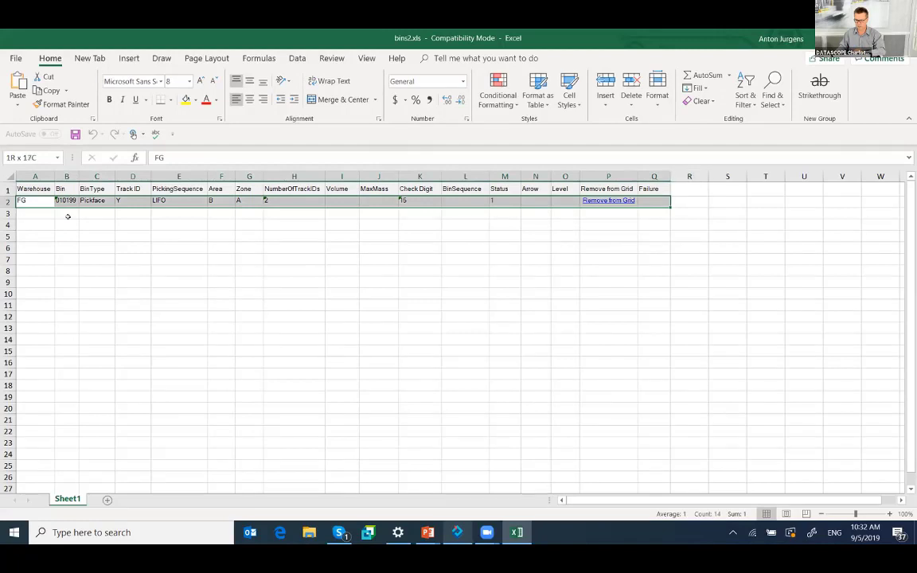
{"action": "left_click_drag", "start_coordinate": [670, 207], "coordinate": [663, 236]}
Number the four bins 830101 to 830104 by entering the first number and filling the series down the Bin column.
{"action": "key", "text": "Right"}
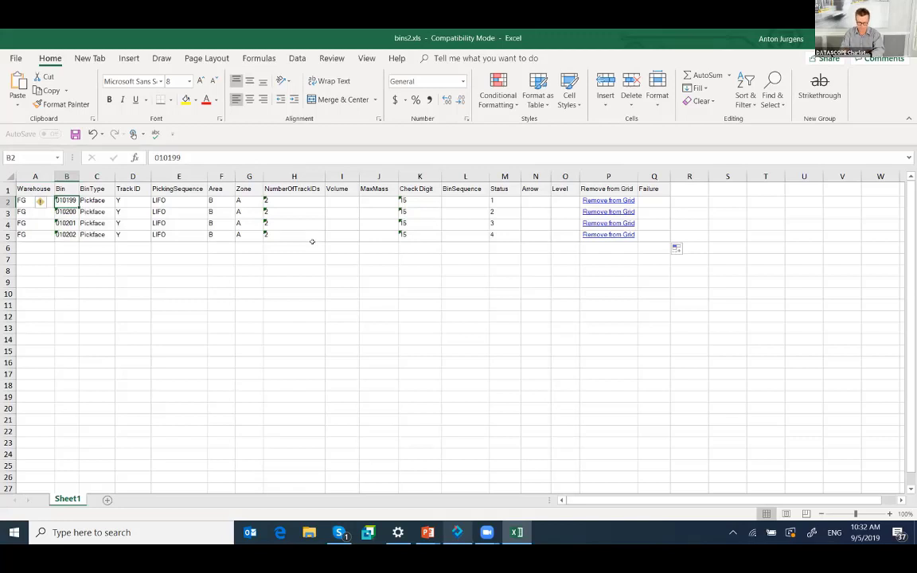
{"action": "type", "text": "83"}
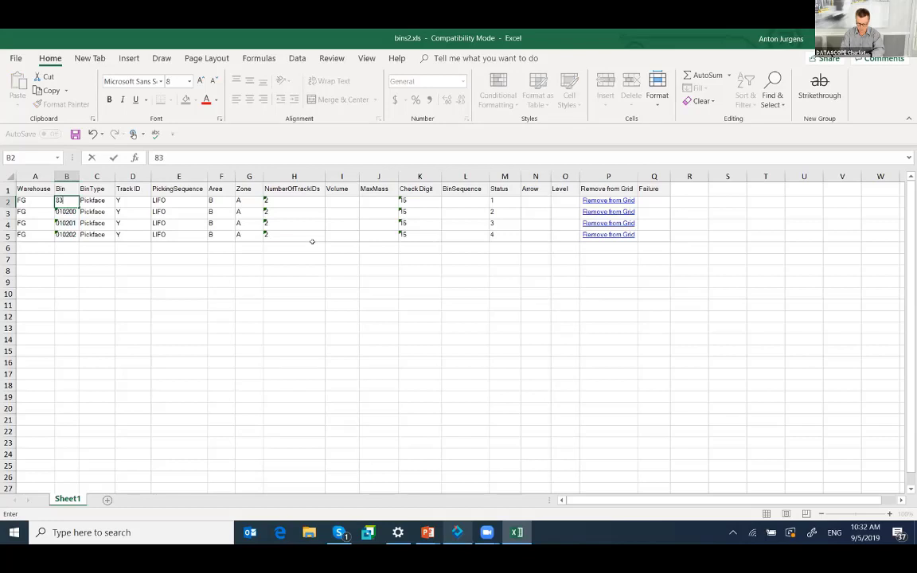
{"action": "type", "text": "0101"}
{"action": "left_click", "coordinate": [65, 214]}
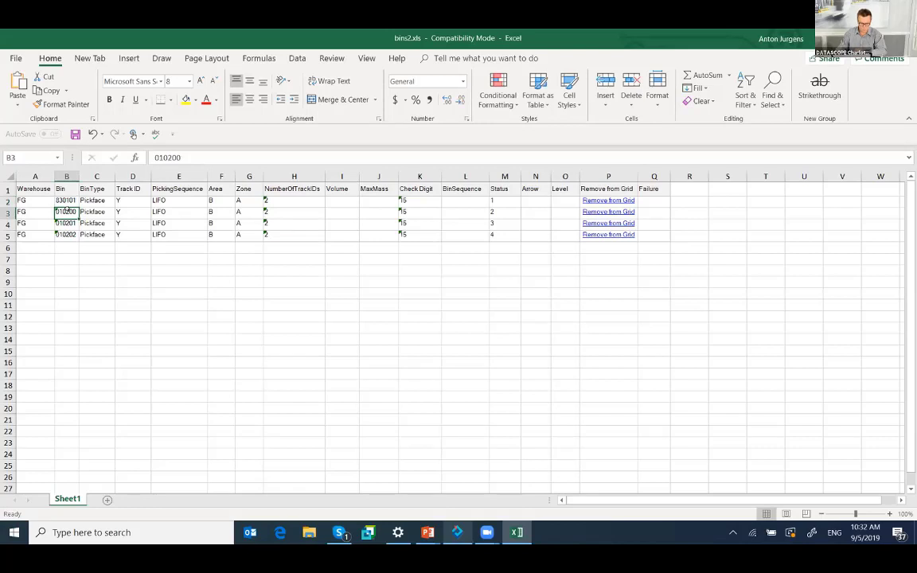
{"action": "left_click", "coordinate": [65, 201]}
{"action": "left_click_drag", "start_coordinate": [79, 206], "coordinate": [79, 241]}
{"action": "left_click", "coordinate": [66, 259]}
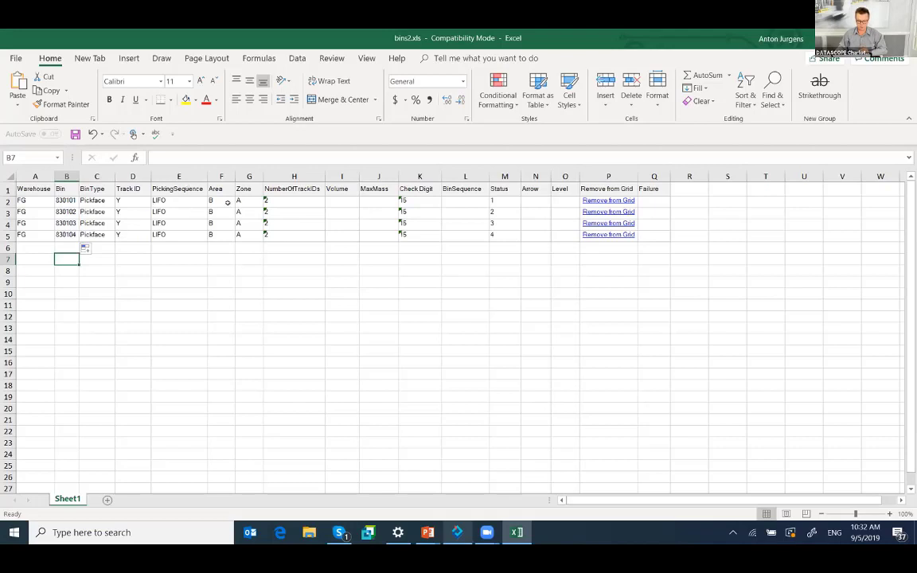
Set NumberOfTrackIDs to 1 for all four bins.
{"action": "left_click_drag", "start_coordinate": [211, 200], "coordinate": [243, 247]}
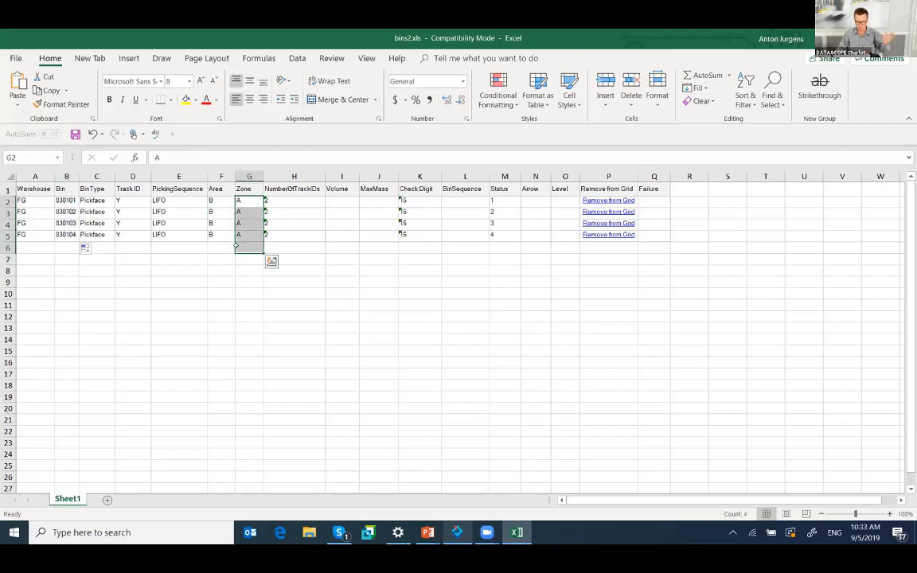
{"action": "left_click", "coordinate": [288, 196]}
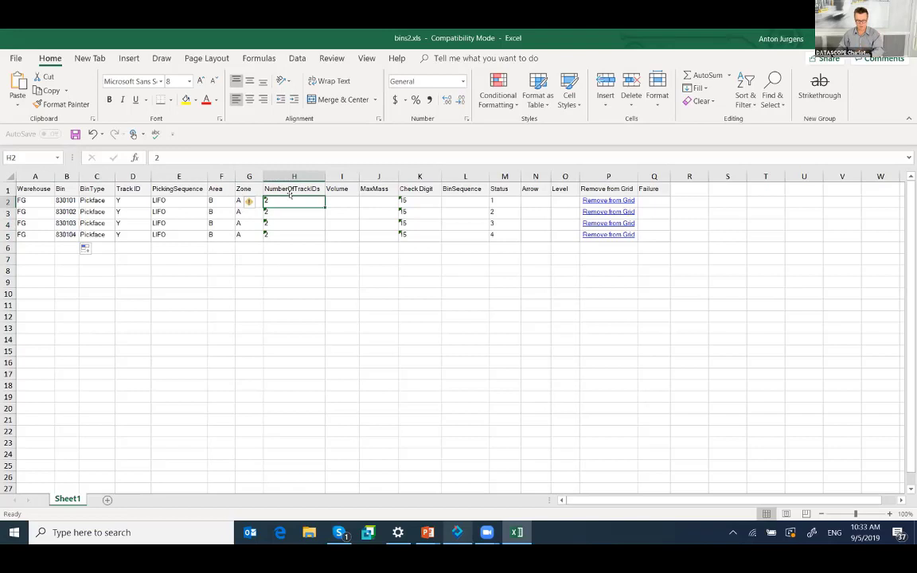
{"action": "type", "text": "1"}
{"action": "key", "text": "Return"}
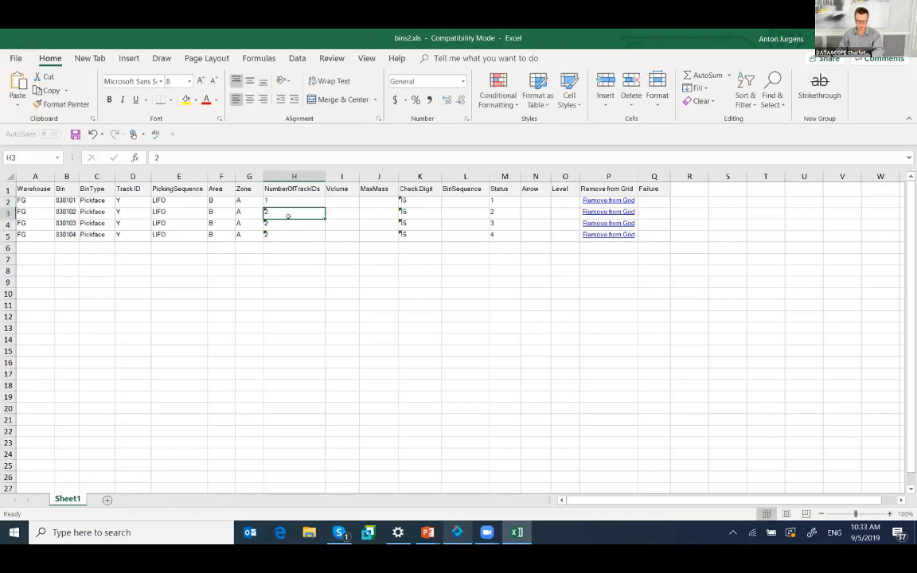
{"action": "type", "text": "1"}
{"action": "key", "text": "Return"}
{"action": "type", "text": "1"}
{"action": "key", "text": "Return"}
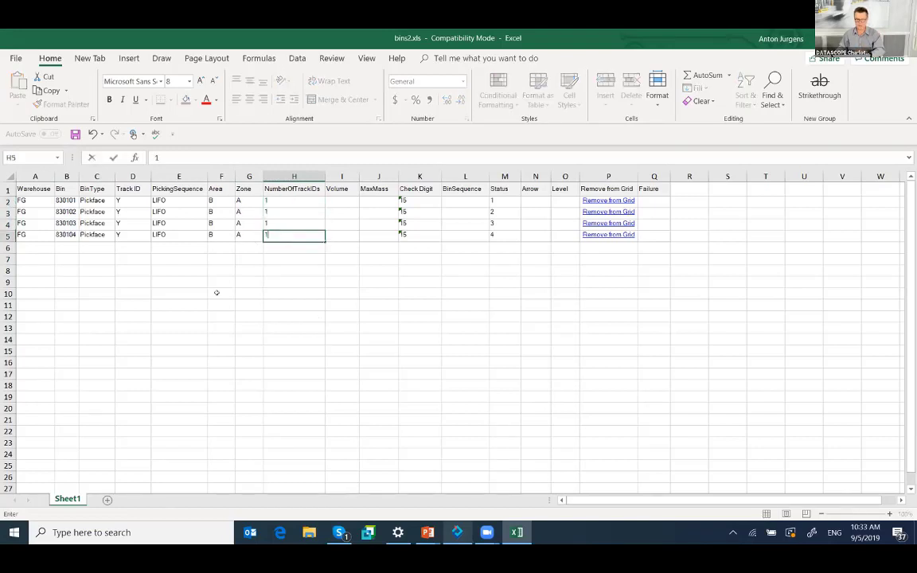
{"action": "type", "text": "1"}
Set the check digits of bins 830102, 830103 and 830104 to 45, 32 and 48.
{"action": "left_click", "coordinate": [417, 202]}
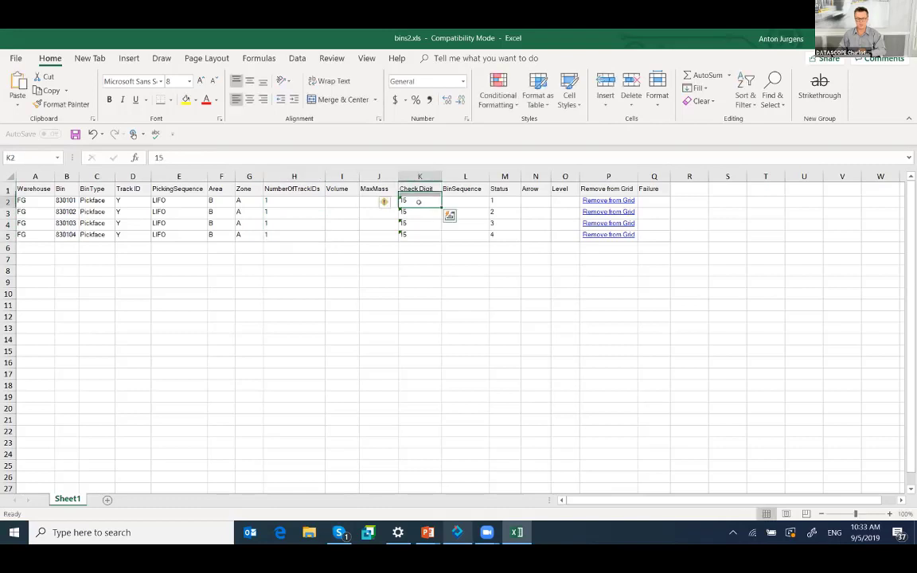
{"action": "left_click", "coordinate": [414, 213]}
{"action": "type", "text": "45"}
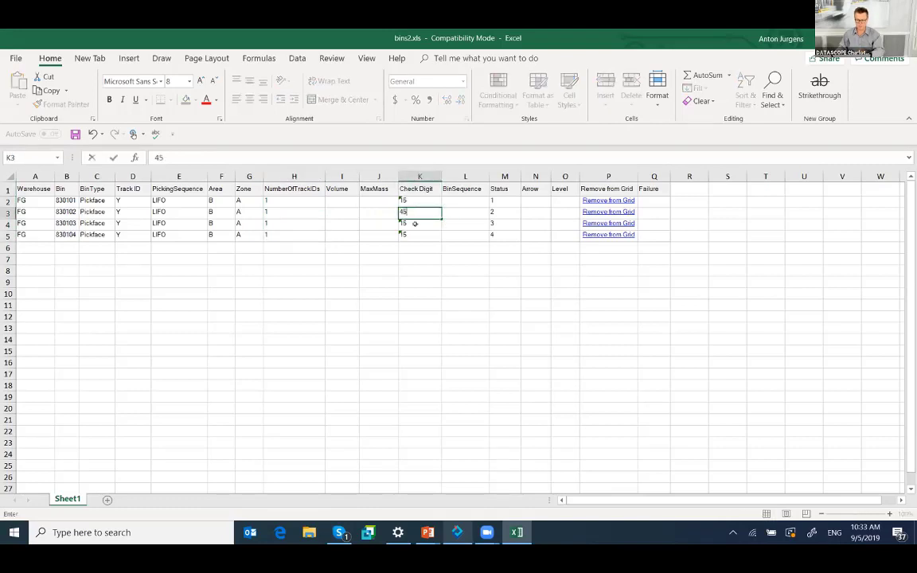
{"action": "left_click", "coordinate": [414, 224]}
{"action": "type", "text": "32"}
{"action": "left_click", "coordinate": [415, 233]}
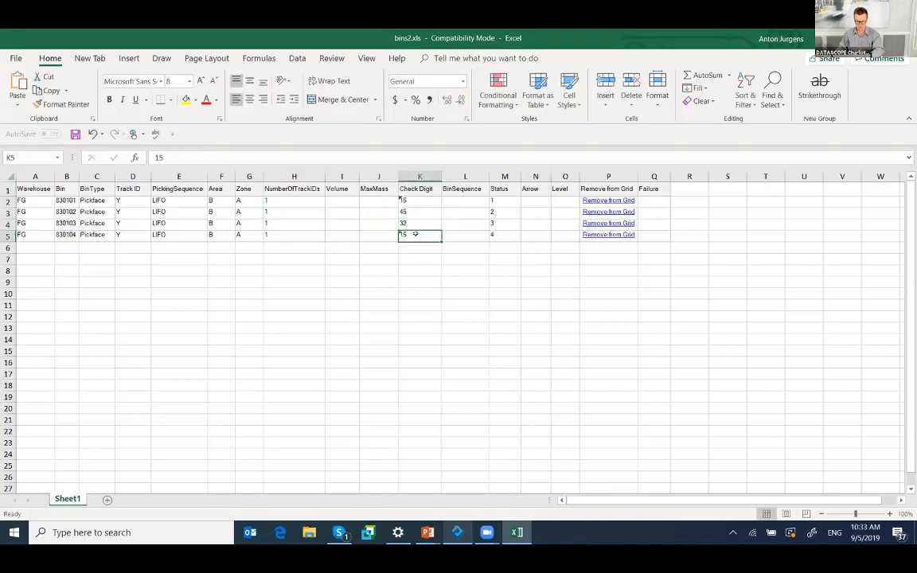
{"action": "type", "text": "48"}
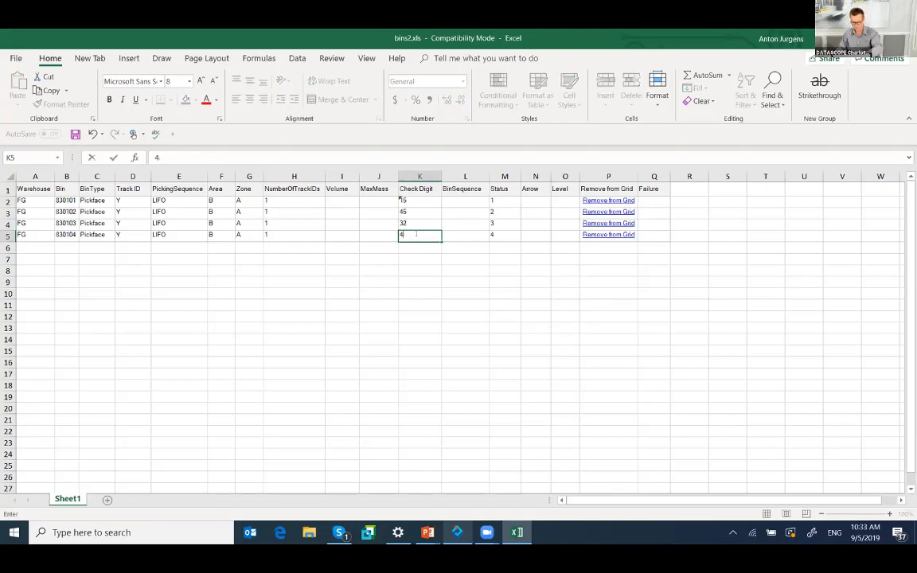
{"action": "left_click", "coordinate": [464, 293]}
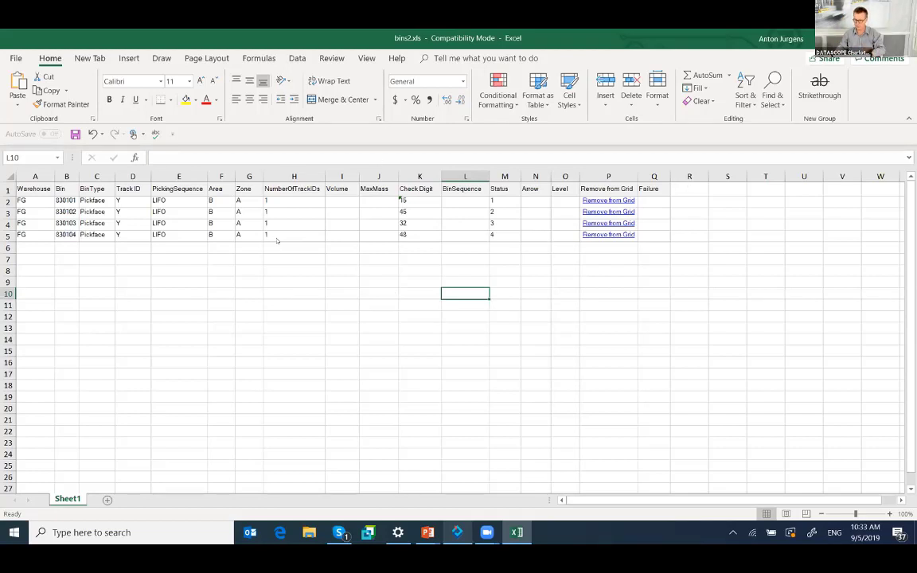
Close bins2.xls with its changes saved in the existing file format, and switch back to DATASCOPE WMS.
{"action": "key", "text": "ctrl+w"}
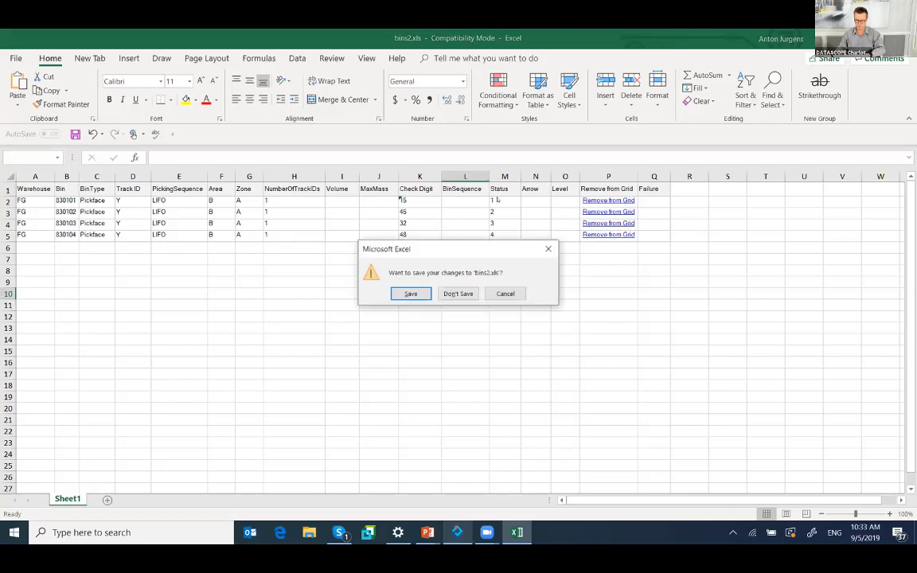
{"action": "left_click", "coordinate": [410, 294]}
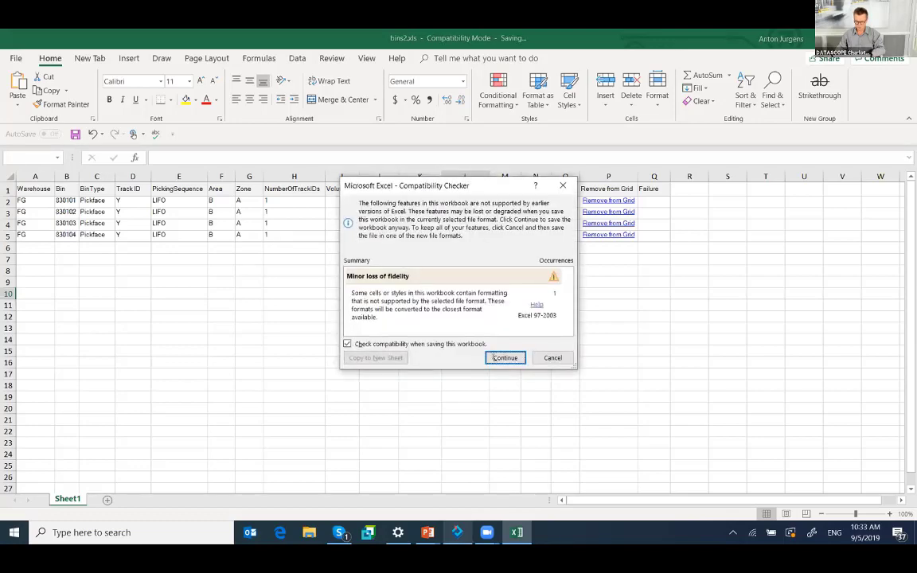
{"action": "key", "text": "Return"}
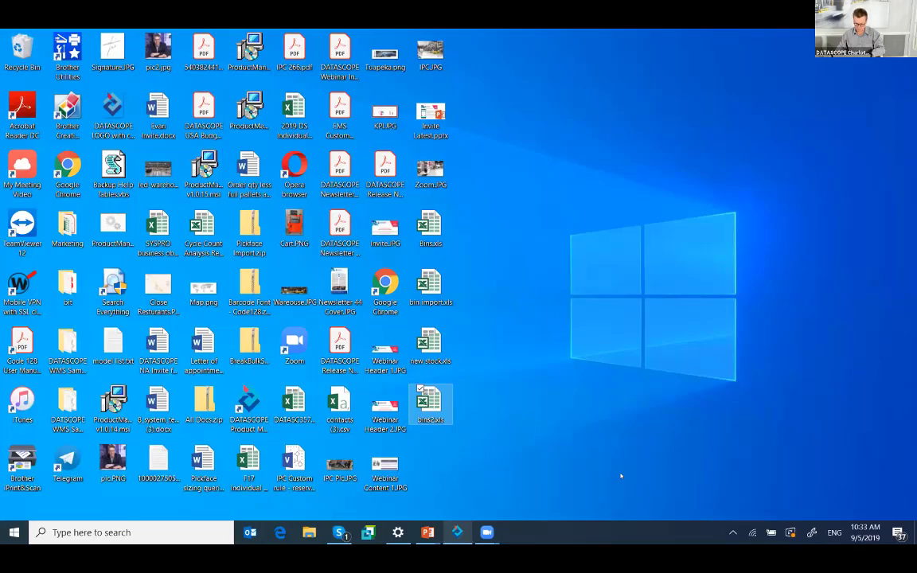
{"action": "left_click", "coordinate": [457, 532]}
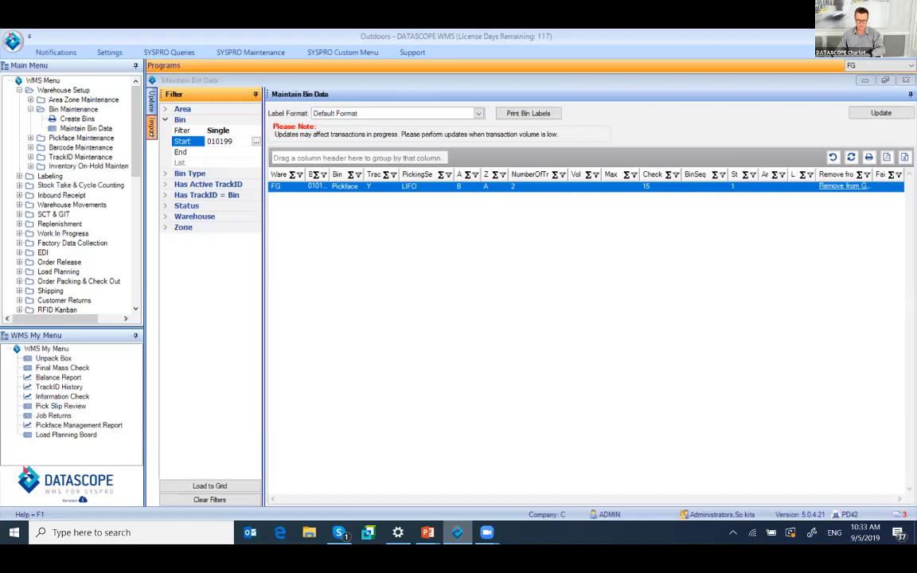
Import bins2.xls from the Desktop into Maintain Bin Data, showing all file types to find it.
{"action": "left_click", "coordinate": [152, 124]}
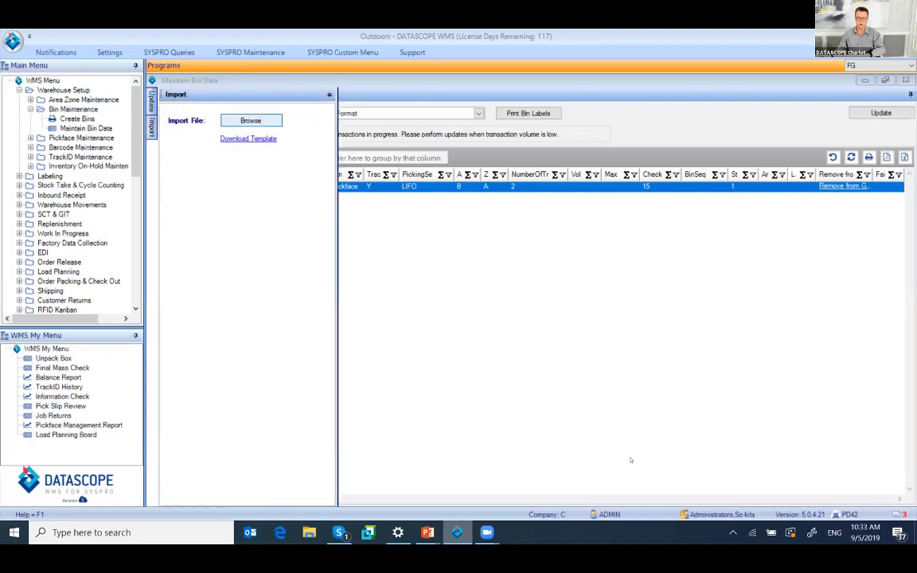
{"action": "left_click", "coordinate": [48, 117]}
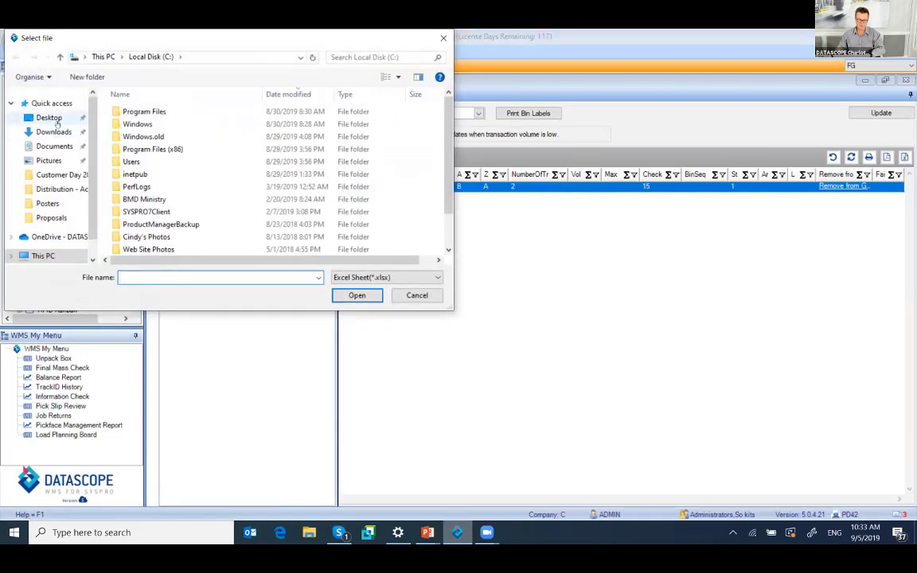
{"action": "left_click", "coordinate": [424, 277]}
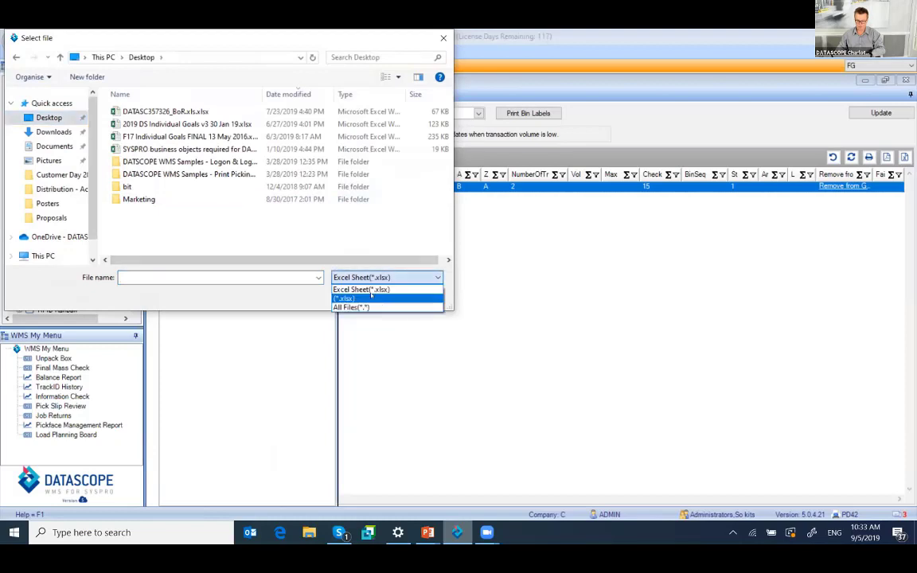
{"action": "left_click", "coordinate": [351, 307]}
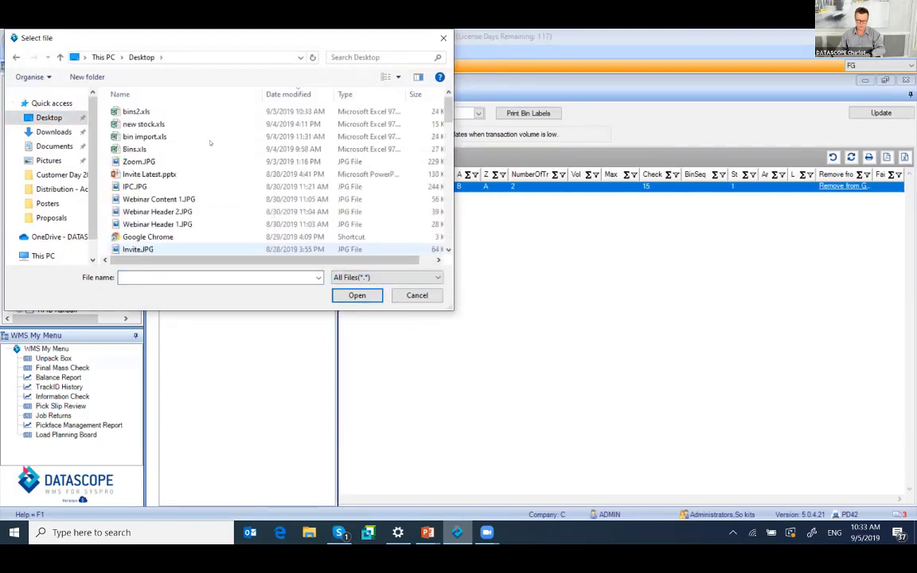
{"action": "left_click", "coordinate": [135, 113]}
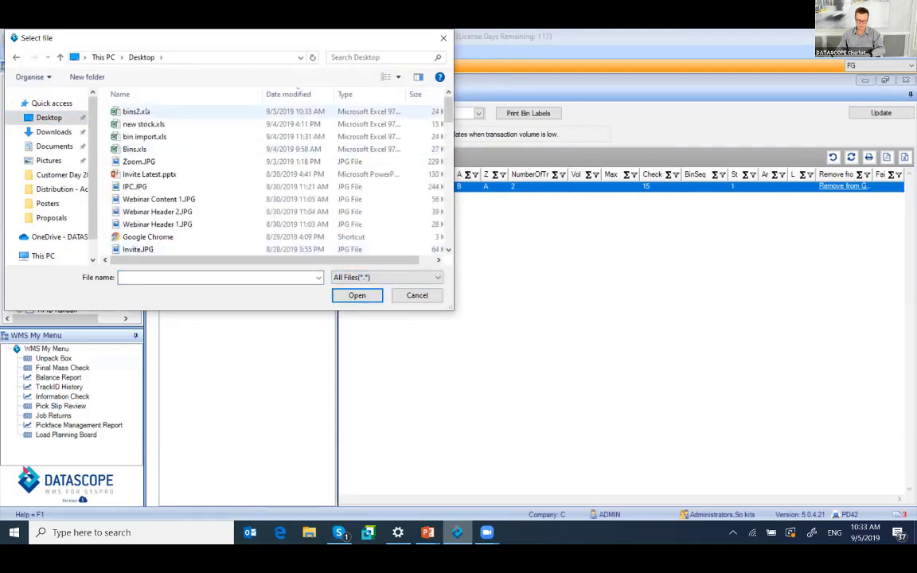
{"action": "left_click", "coordinate": [356, 296]}
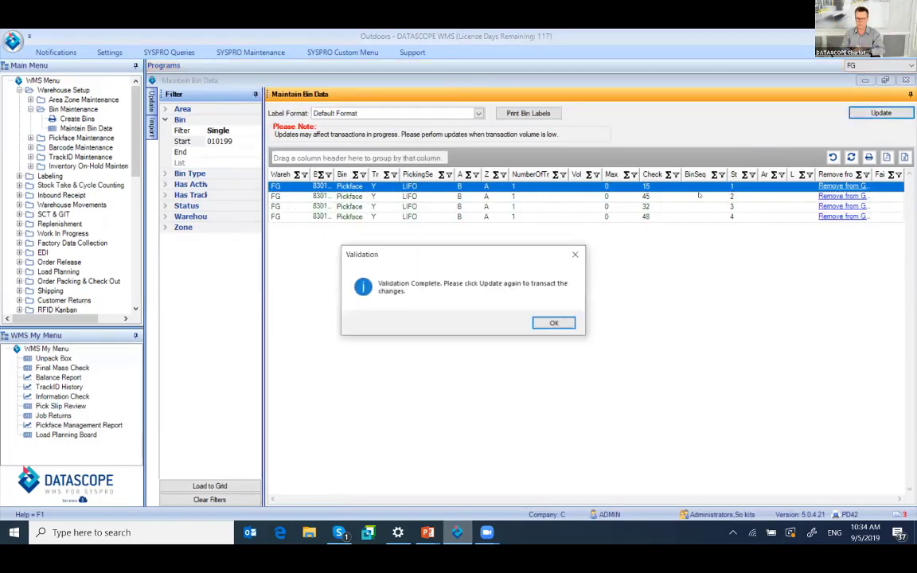
Validate and transact the update of the imported bins, and close Maintain Bin Data.
{"action": "left_click", "coordinate": [554, 323]}
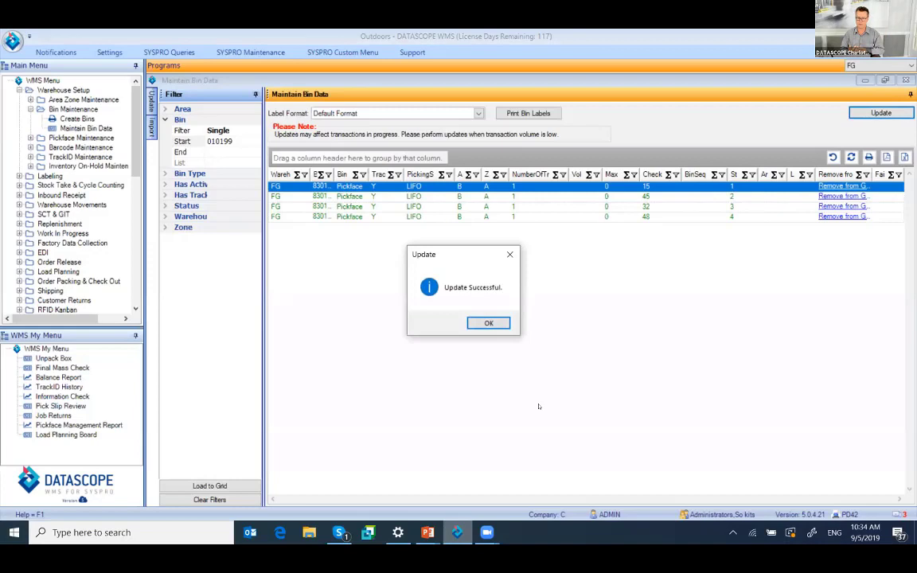
{"action": "left_click", "coordinate": [487, 323]}
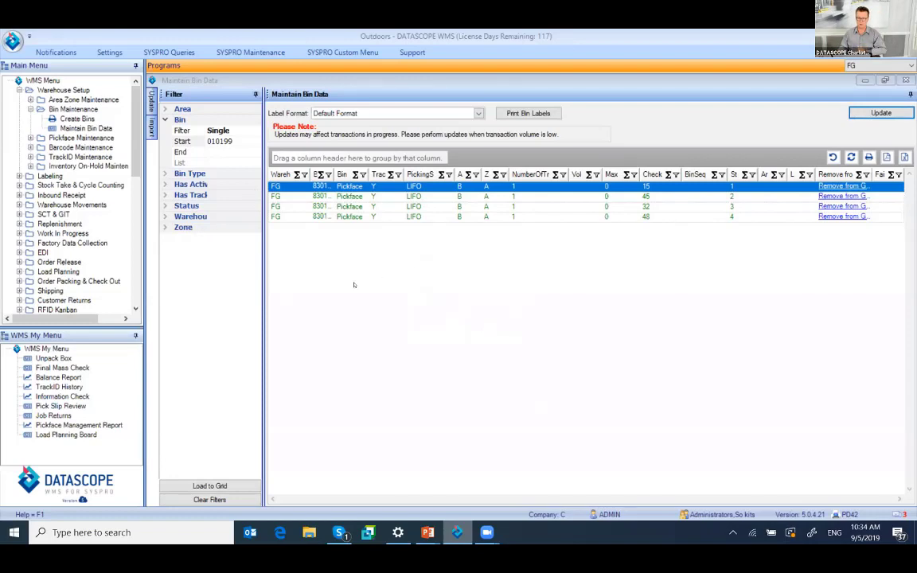
{"action": "left_click", "coordinate": [150, 101]}
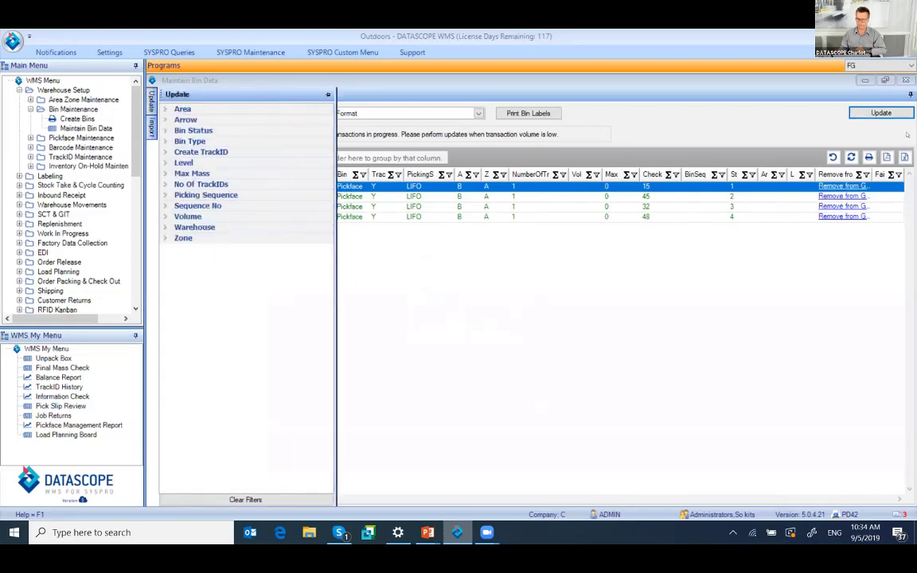
{"action": "left_click", "coordinate": [864, 80]}
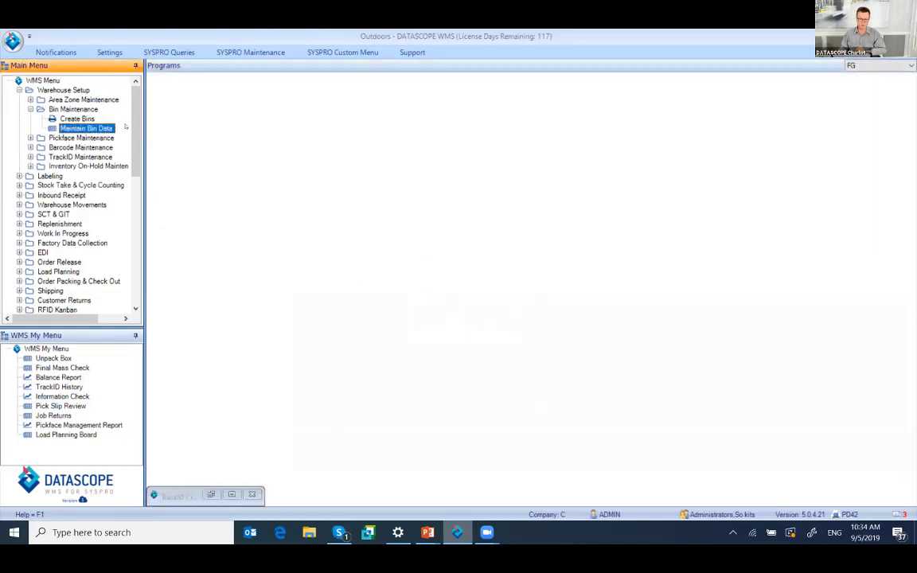
Reopen Maintain Bin Data and filter the bins by a range that starts at bin 010199.
{"action": "double_click", "coordinate": [87, 128]}
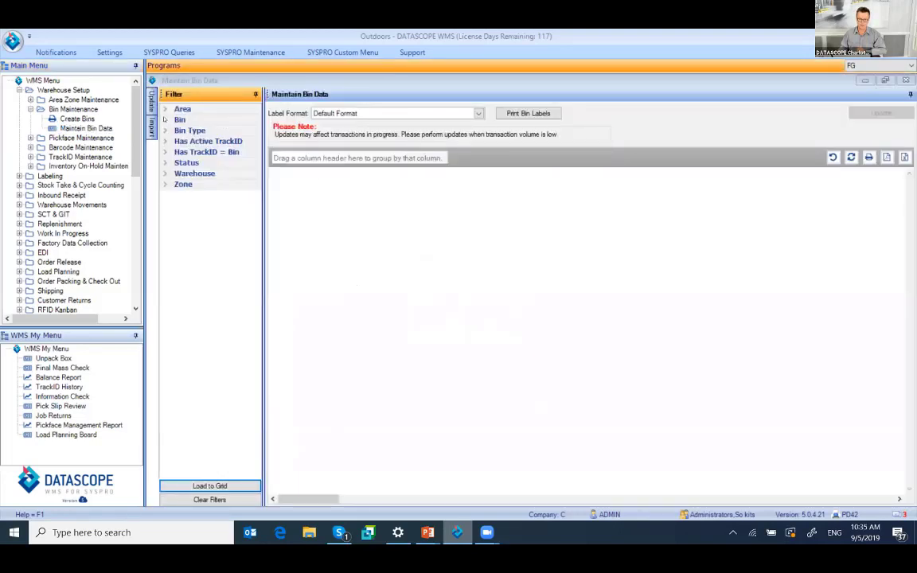
{"action": "left_click", "coordinate": [165, 119]}
{"action": "left_click", "coordinate": [255, 130]}
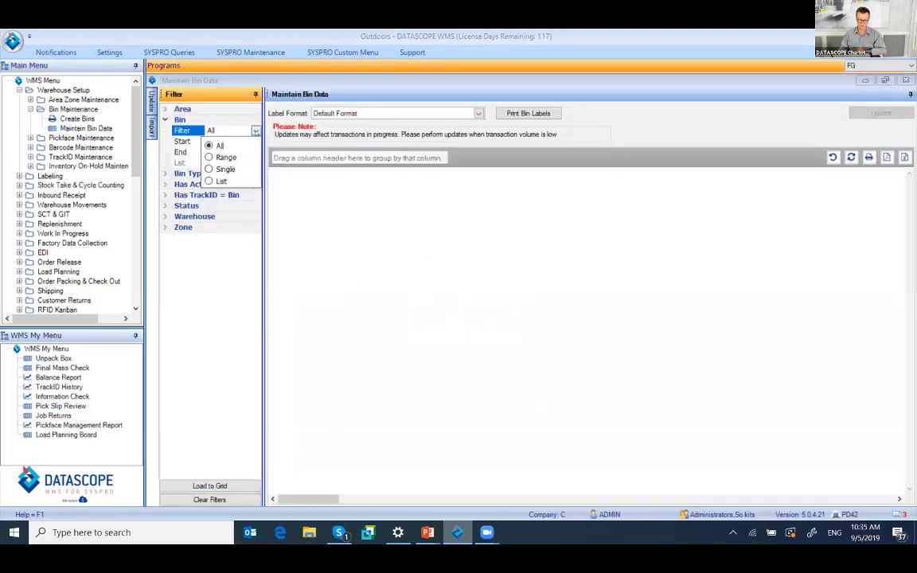
{"action": "left_click", "coordinate": [228, 157]}
{"action": "left_click", "coordinate": [256, 142]}
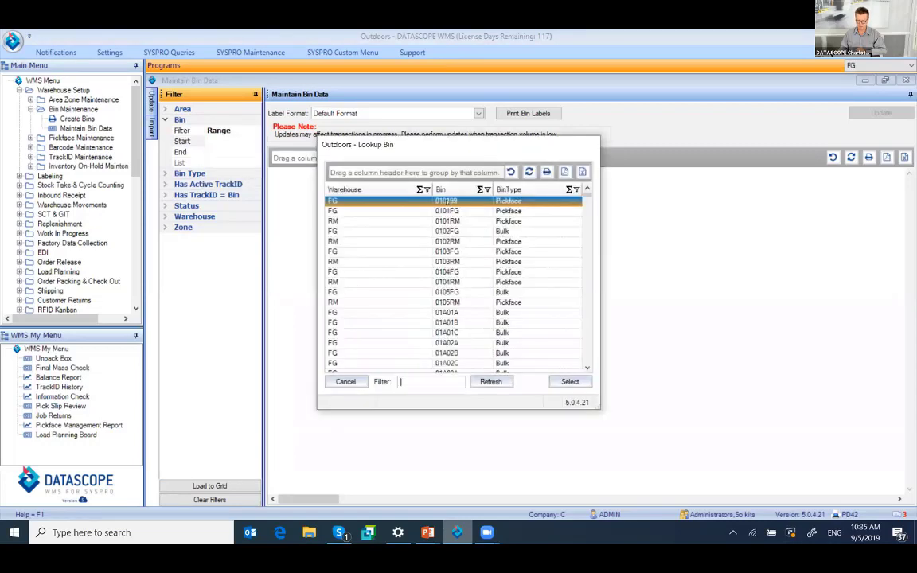
{"action": "double_click", "coordinate": [446, 200]}
End the bin range at 01B02A and load the matching bins into the grid.
{"action": "key", "text": "Down"}
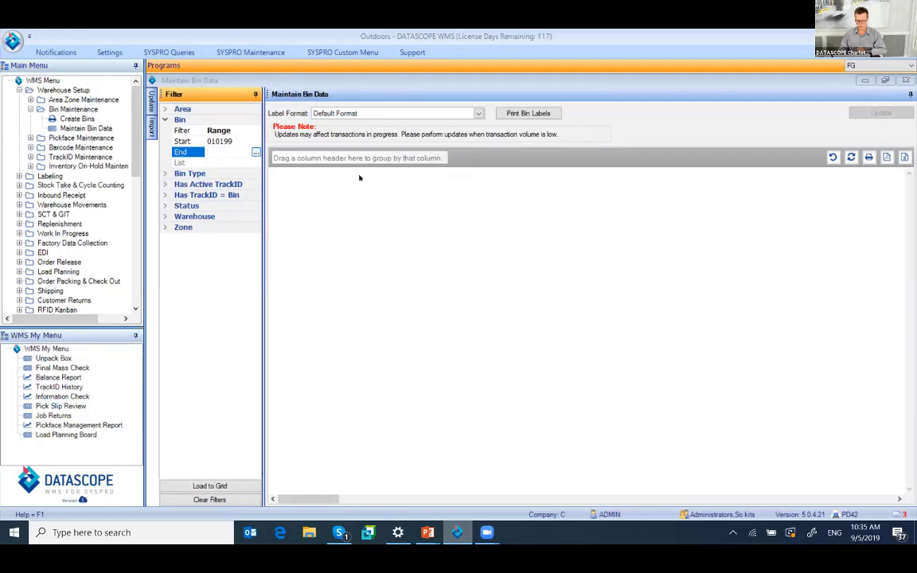
{"action": "key", "text": "F4"}
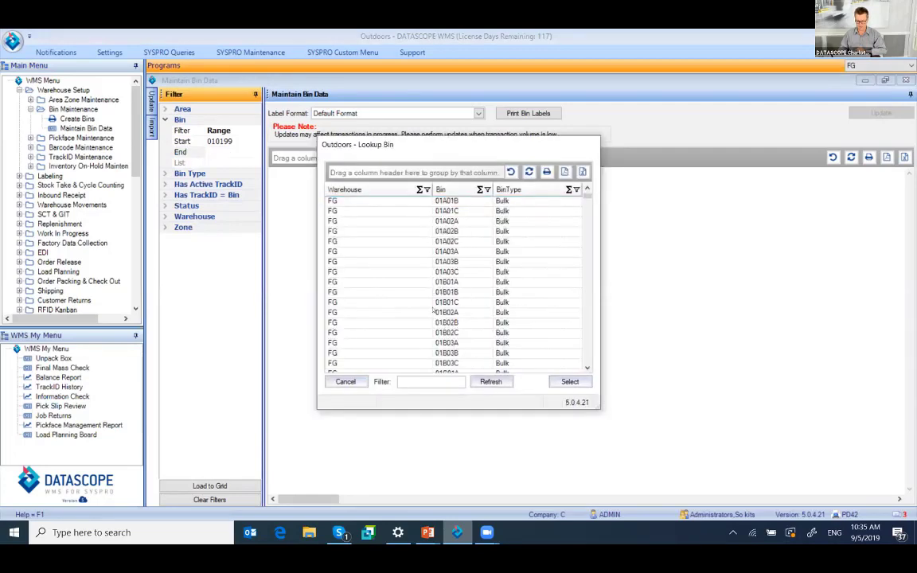
{"action": "left_click", "coordinate": [434, 312]}
{"action": "left_click", "coordinate": [568, 381]}
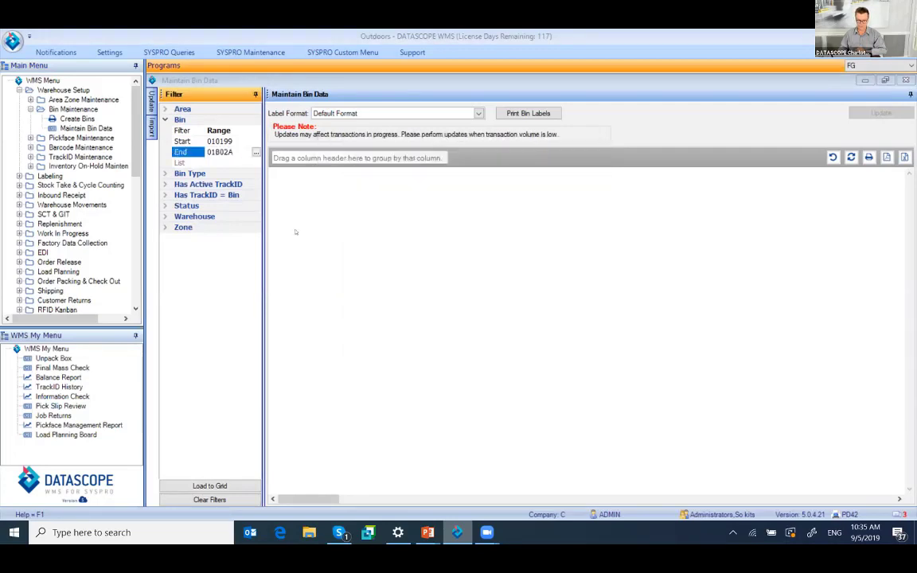
{"action": "left_click", "coordinate": [242, 485]}
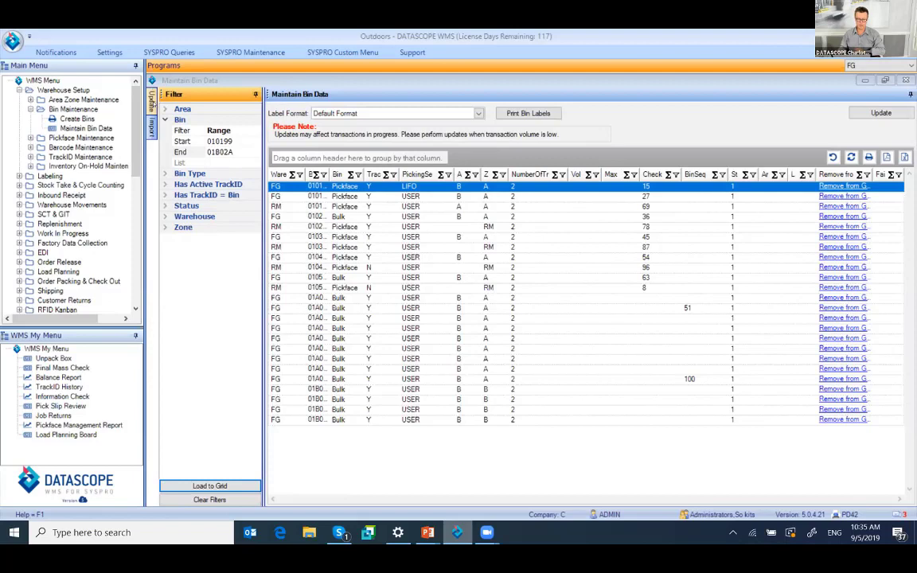
Set the Area in the bulk update values to A.
{"action": "left_click", "coordinate": [151, 100]}
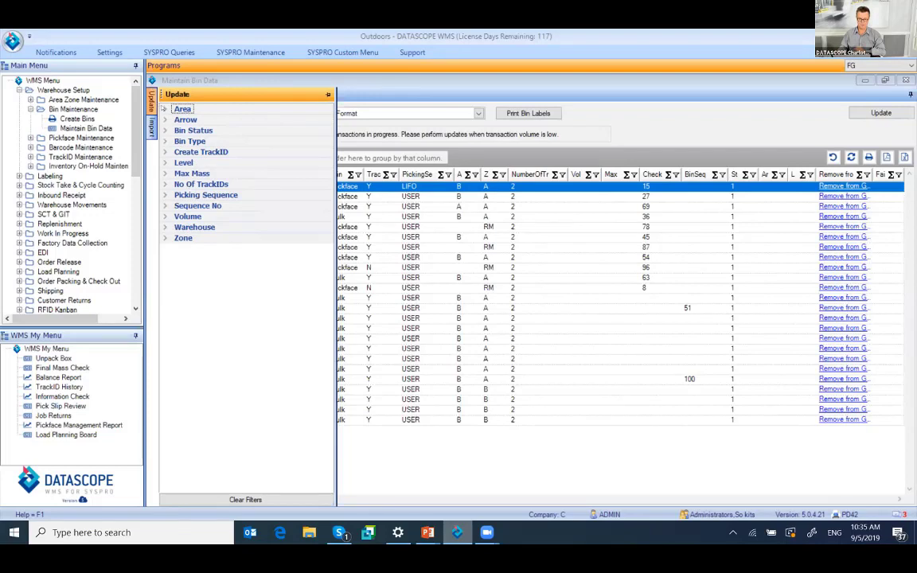
{"action": "double_click", "coordinate": [189, 108]}
{"action": "left_click", "coordinate": [256, 119]}
{"action": "type", "text": "A"}
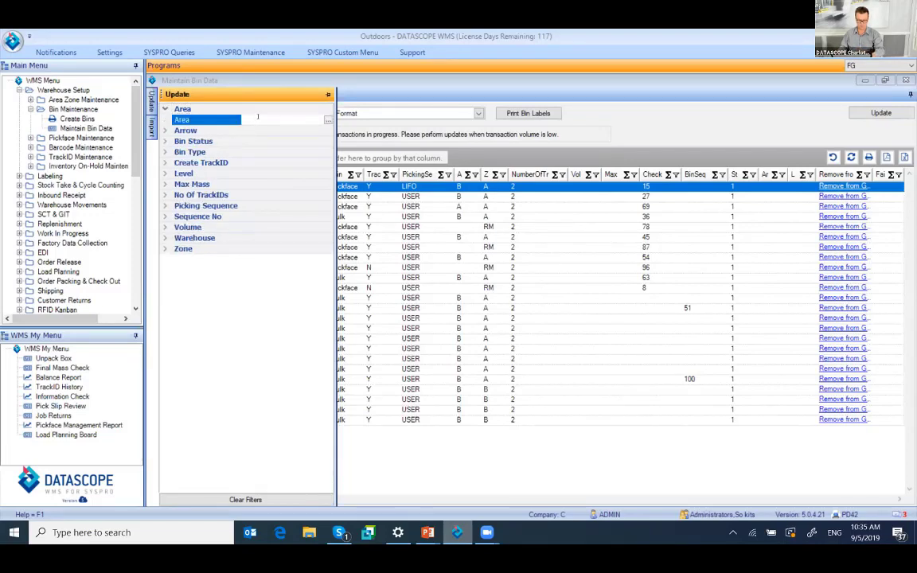
Set the bulk update's Max Mass to 800 and its Volume to 3000.
{"action": "left_click", "coordinate": [165, 183]}
{"action": "left_click", "coordinate": [206, 195]}
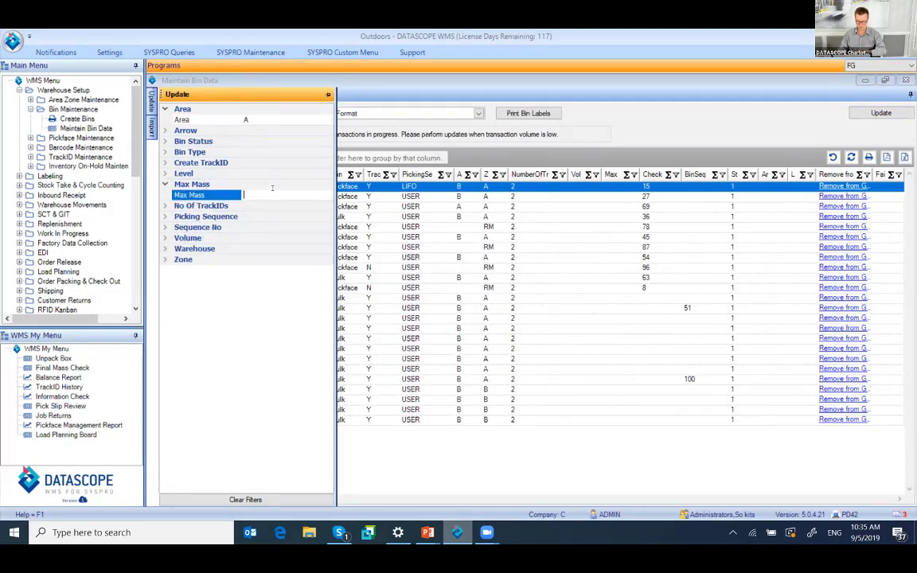
{"action": "type", "text": "800"}
{"action": "left_click", "coordinate": [165, 237]}
{"action": "left_click", "coordinate": [281, 248]}
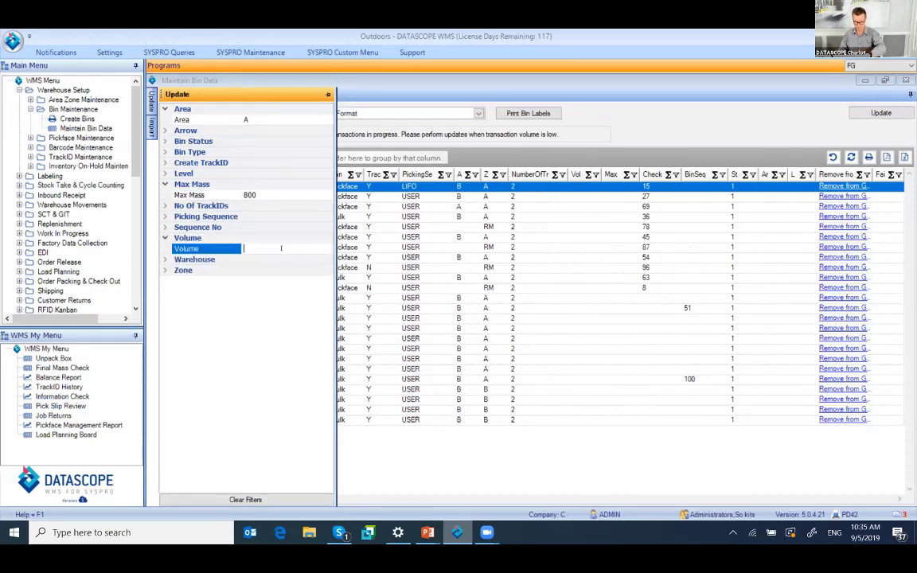
{"action": "type", "text": "3000"}
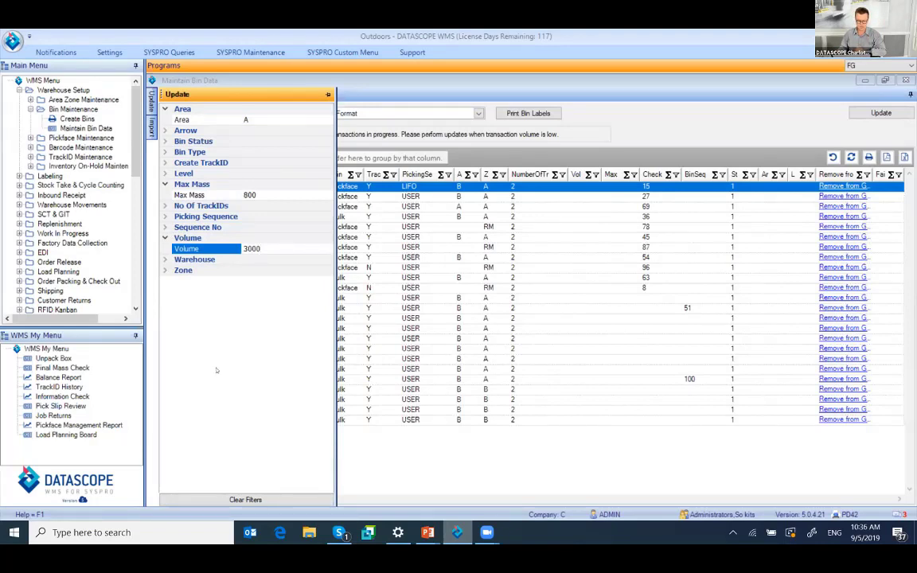
Set the Zone in the bulk update values to B.
{"action": "left_click", "coordinate": [171, 270]}
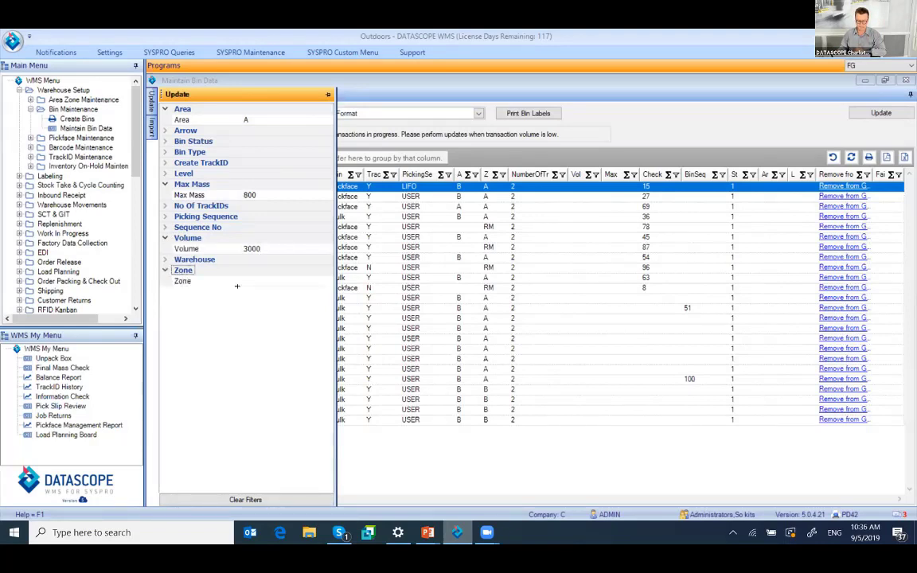
{"action": "left_click", "coordinate": [259, 280]}
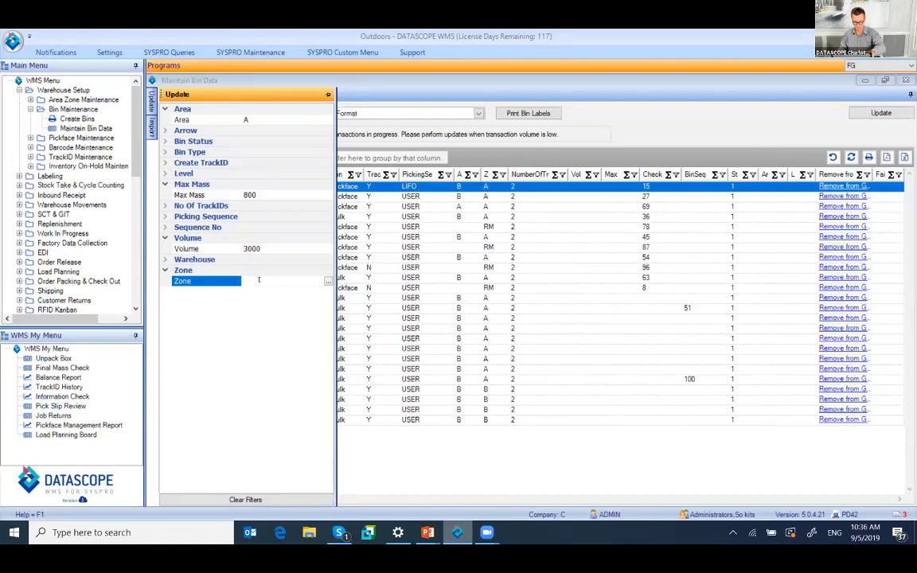
{"action": "type", "text": "B"}
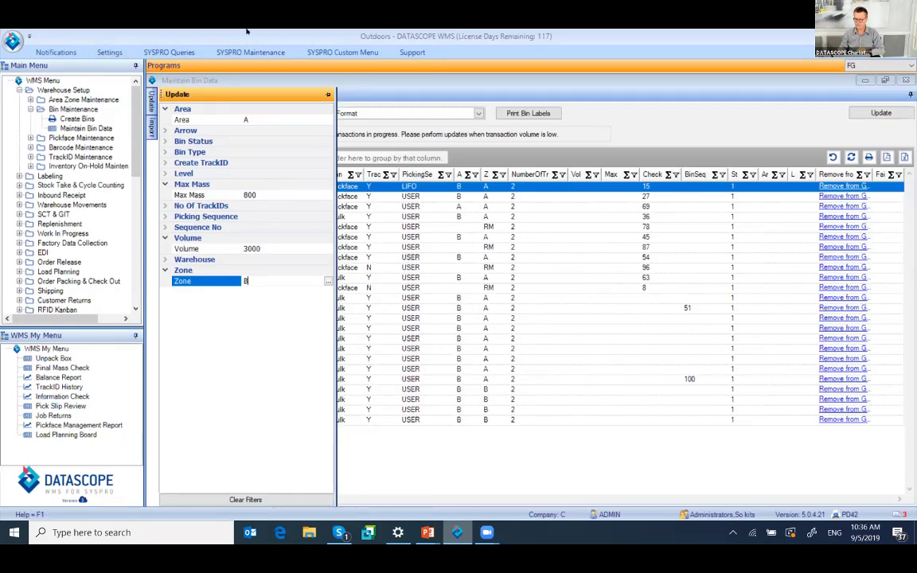
{"action": "key", "text": "Tab"}
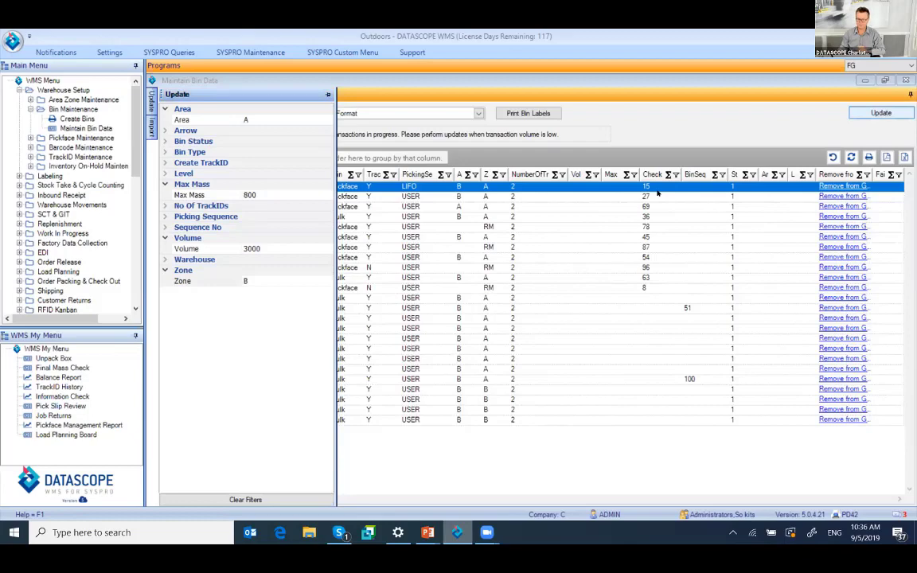
Validate and transact the bulk update for all loaded bins, and close Maintain Bin Data.
{"action": "key", "text": "Return"}
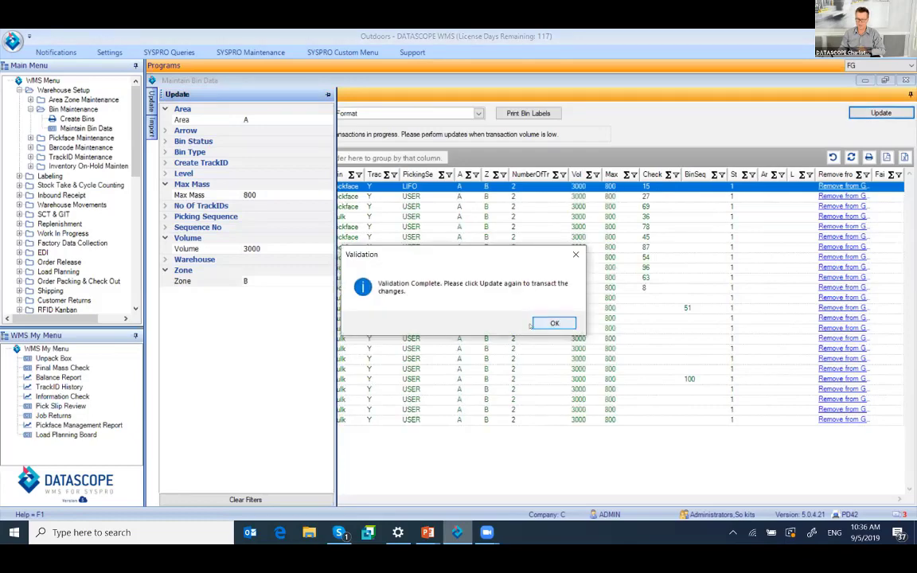
{"action": "key", "text": "Return"}
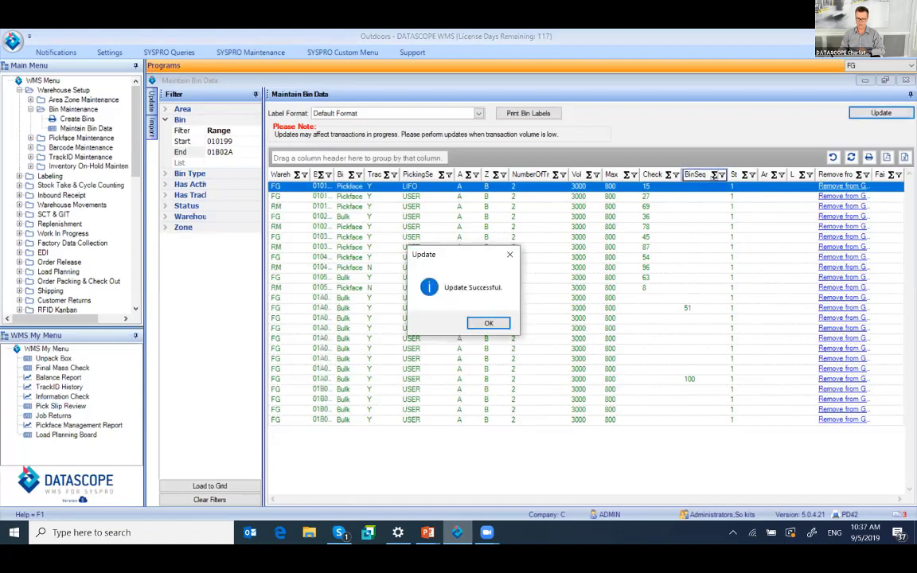
{"action": "left_click", "coordinate": [488, 323]}
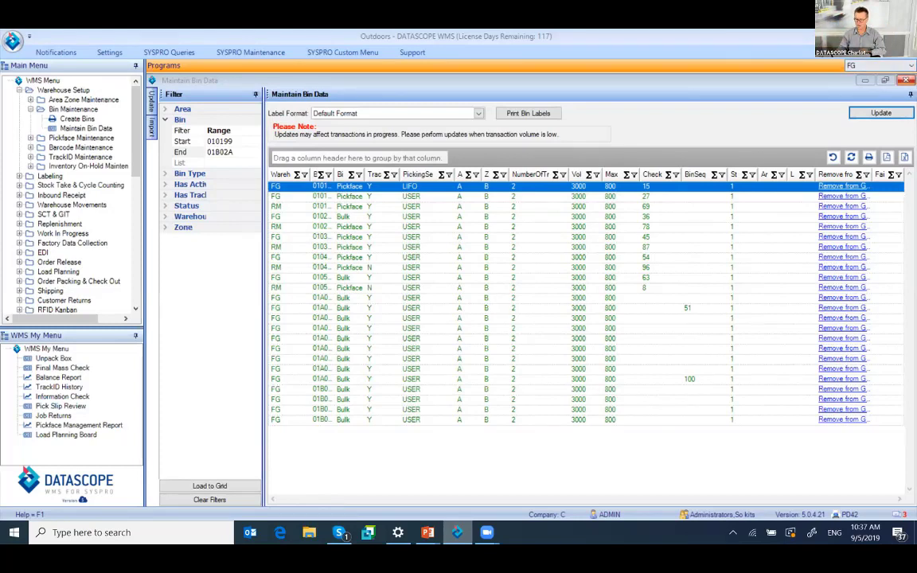
{"action": "left_click", "coordinate": [864, 80]}
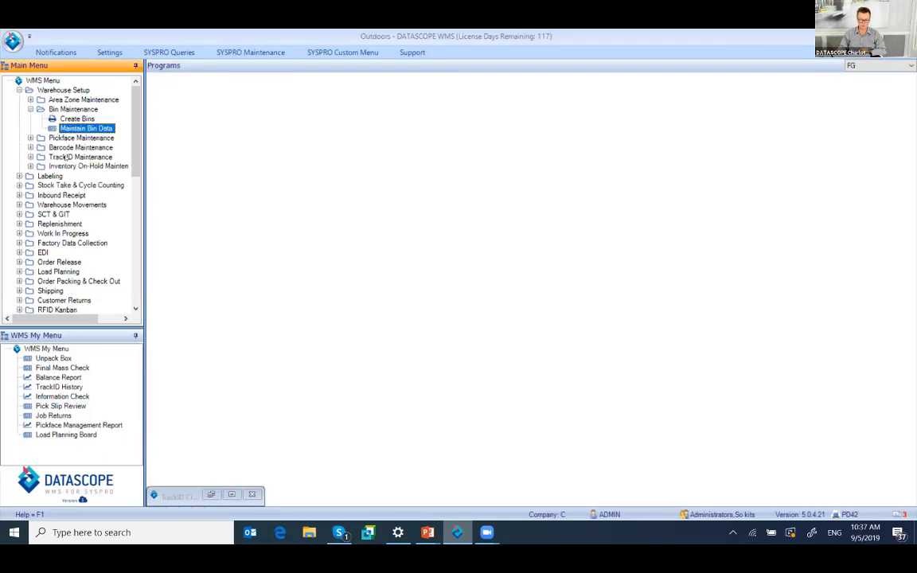
Open TrackID Creation Advanced from the TrackID Maintenance programs.
{"action": "double_click", "coordinate": [68, 157]}
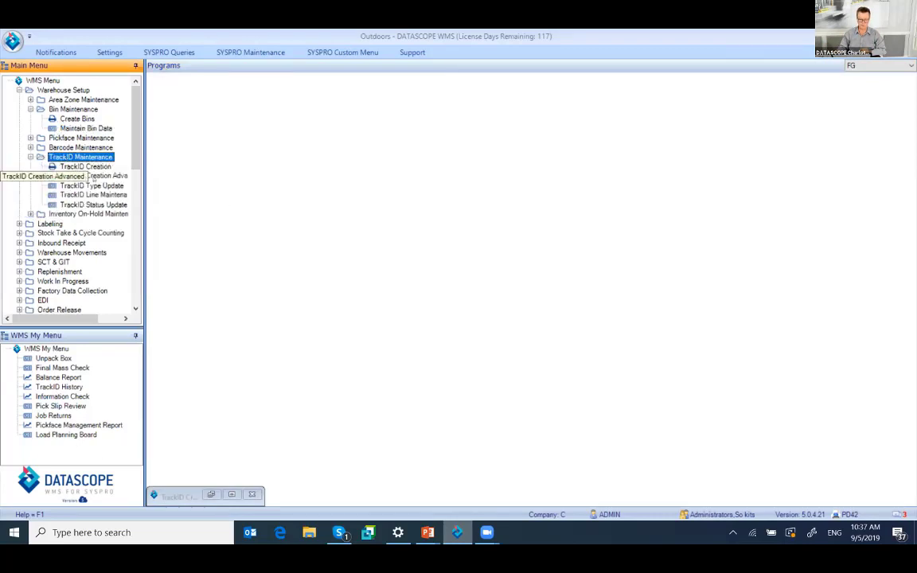
{"action": "double_click", "coordinate": [86, 175]}
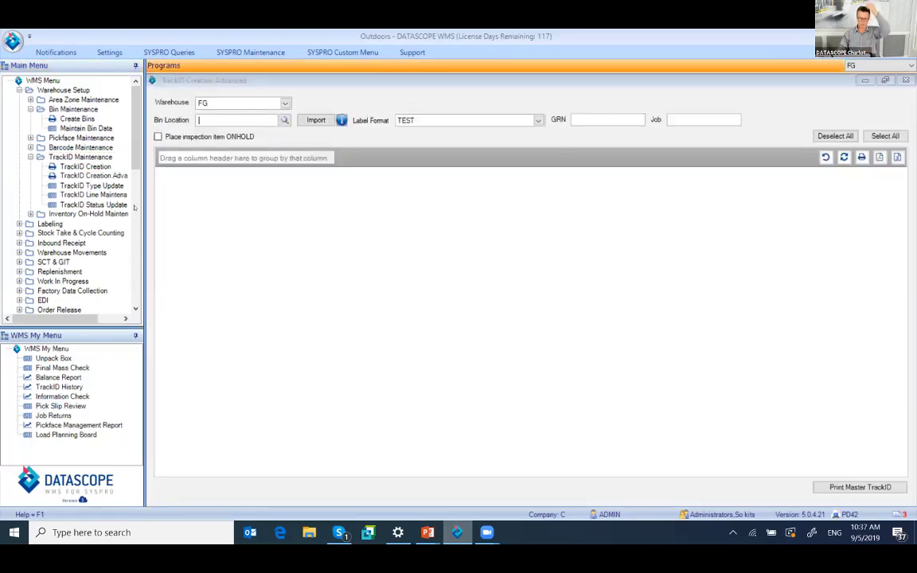
{"action": "double_click", "coordinate": [85, 166]}
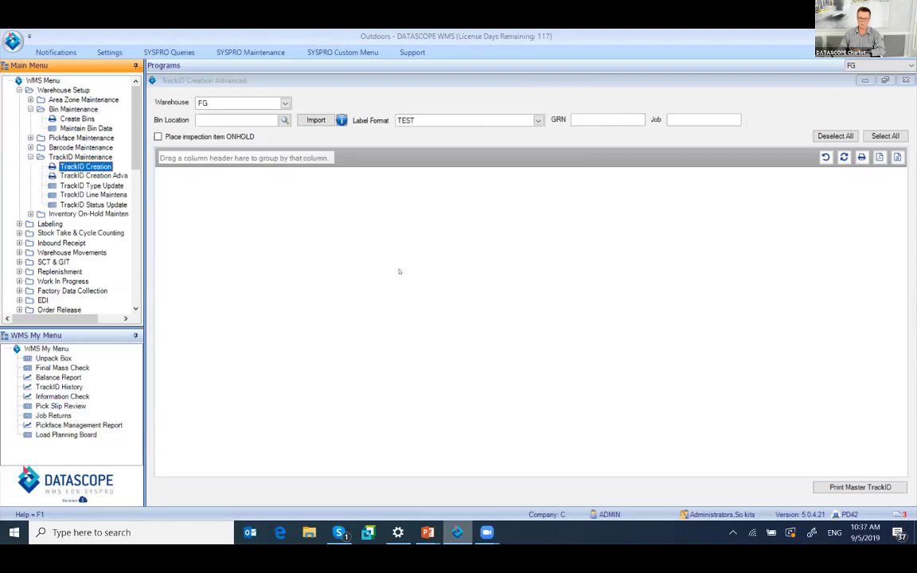
{"action": "left_click", "coordinate": [454, 269]}
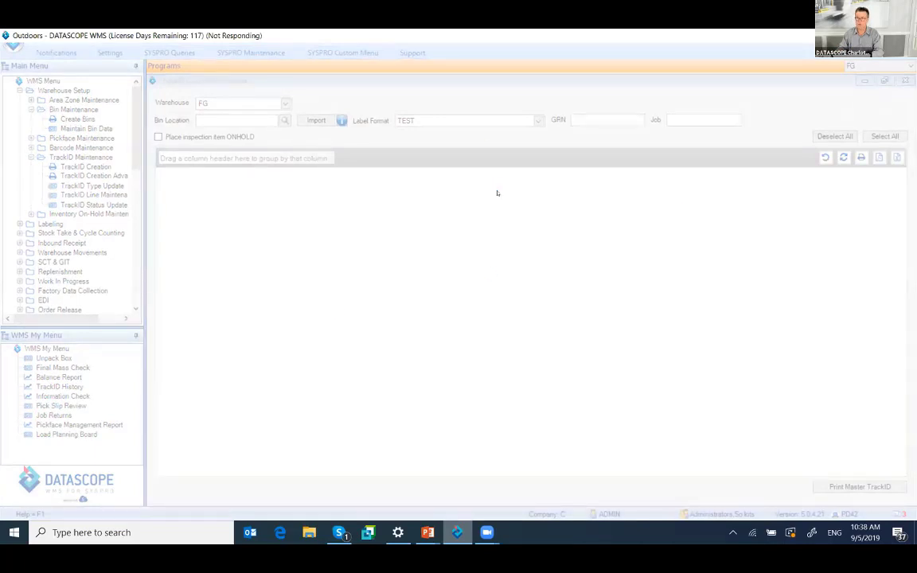
Try to load the stock lines for bin location REVCFG in warehouse FG.
{"action": "key", "text": "BackSpace"}
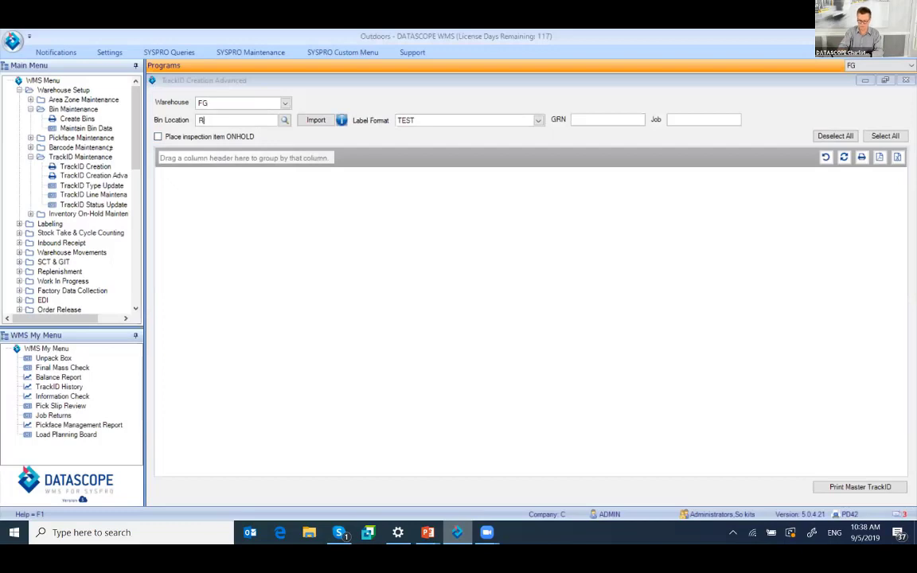
{"action": "type", "text": "E"}
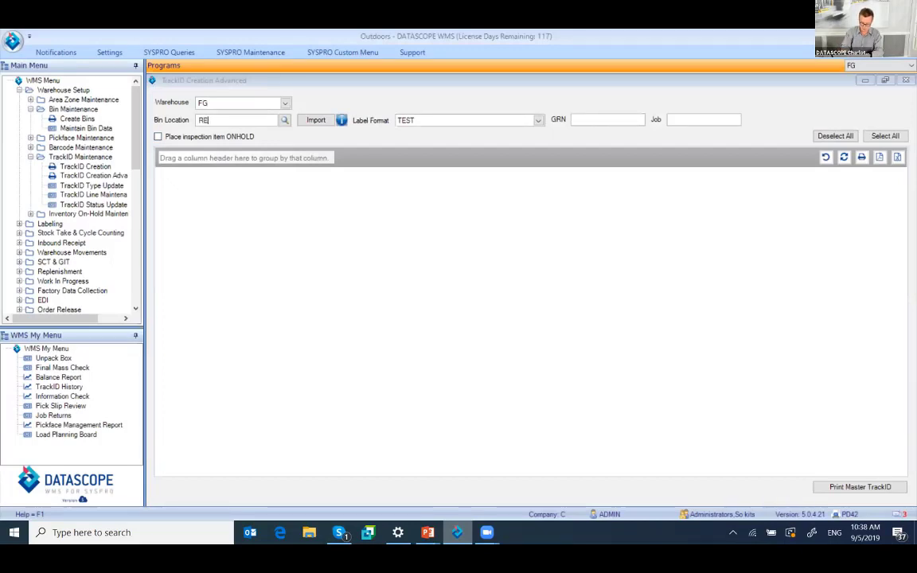
{"action": "type", "text": "VCFG"}
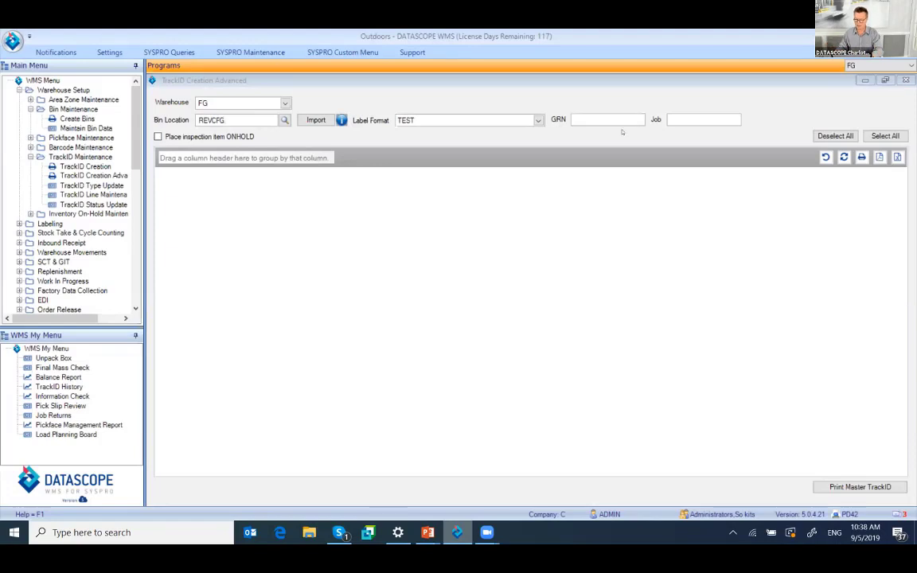
{"action": "left_click", "coordinate": [843, 156]}
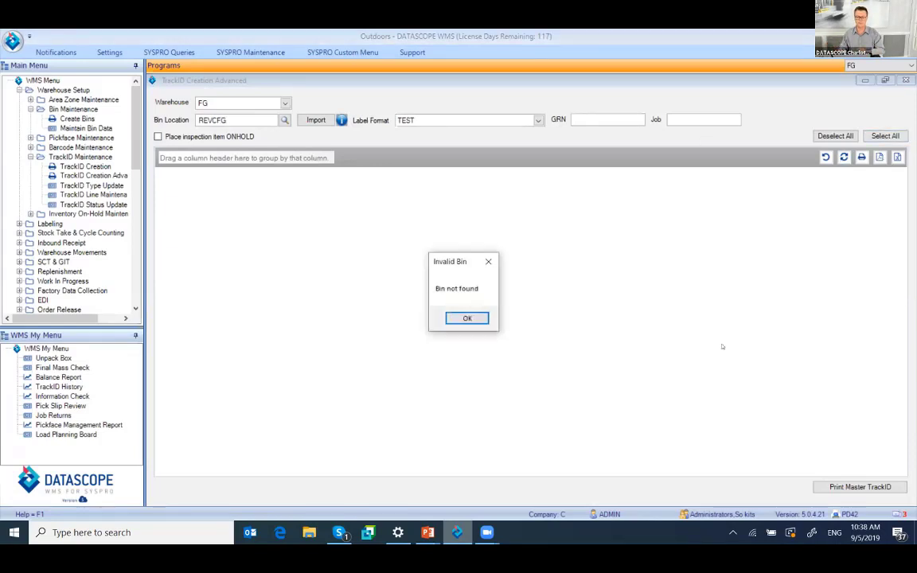
{"action": "left_click", "coordinate": [467, 318]}
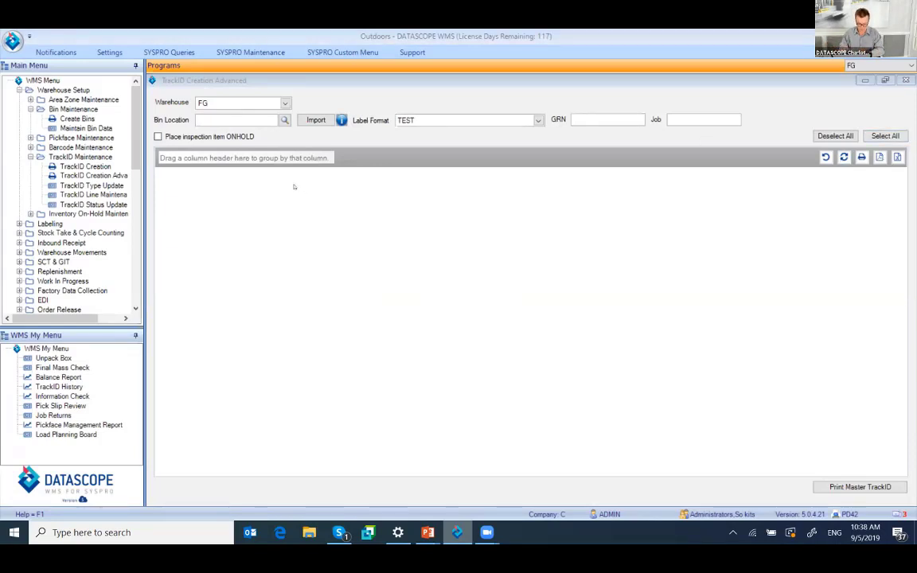
Load the stock lines for bin location RECVFG in warehouse FG.
{"action": "type", "text": "RECVFG"}
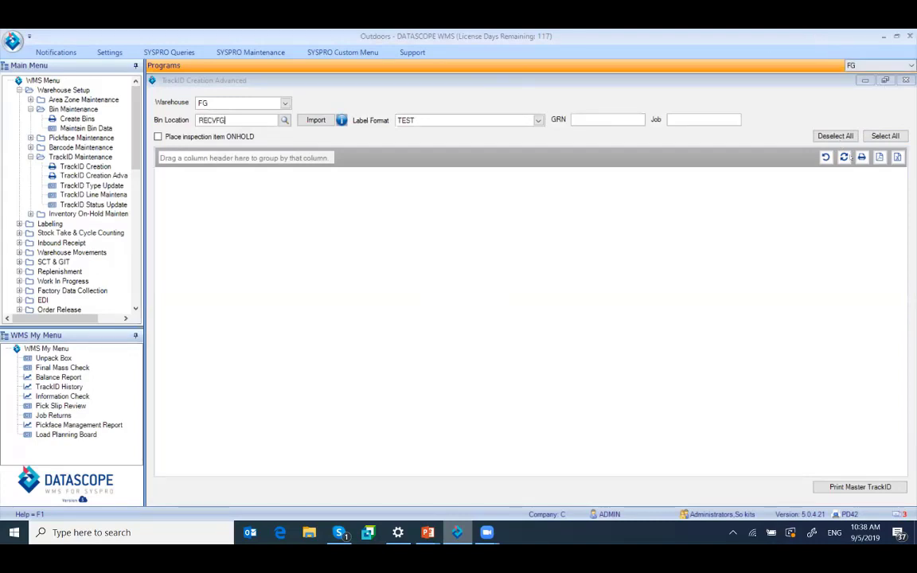
{"action": "key", "text": "Return"}
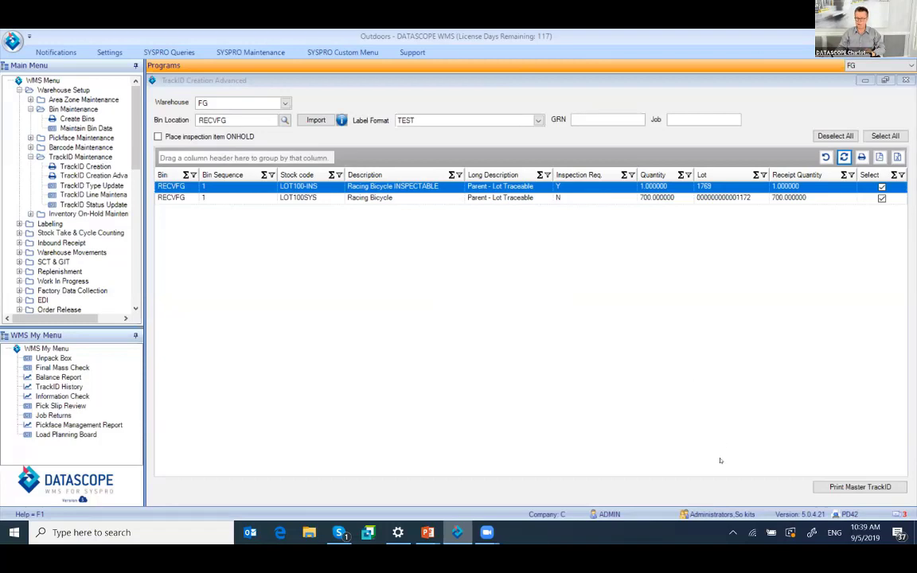
Open the printer selection for the master TrackIDs of the selected stock lines, and close it without printing.
{"action": "left_click", "coordinate": [851, 486]}
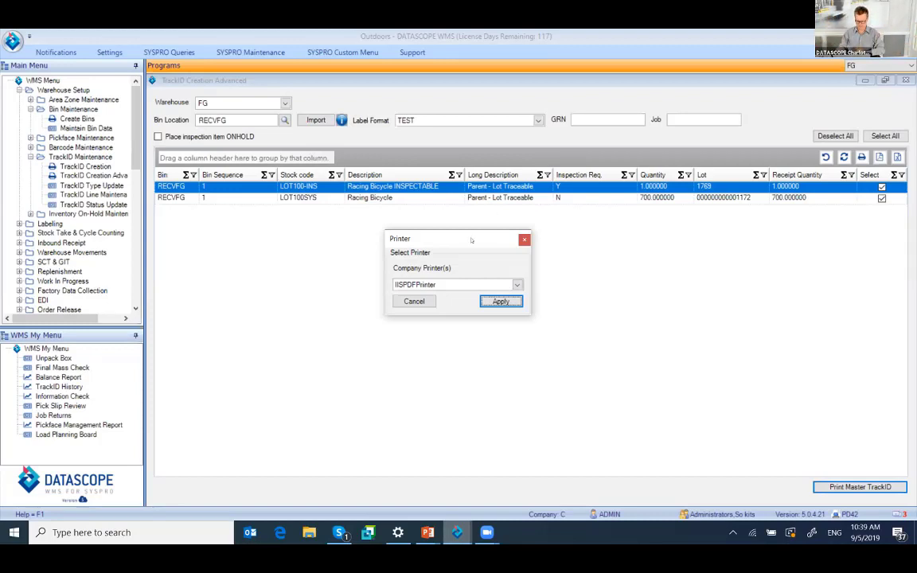
{"action": "left_click_drag", "start_coordinate": [471, 241], "coordinate": [705, 261]}
{"action": "left_click", "coordinate": [745, 258]}
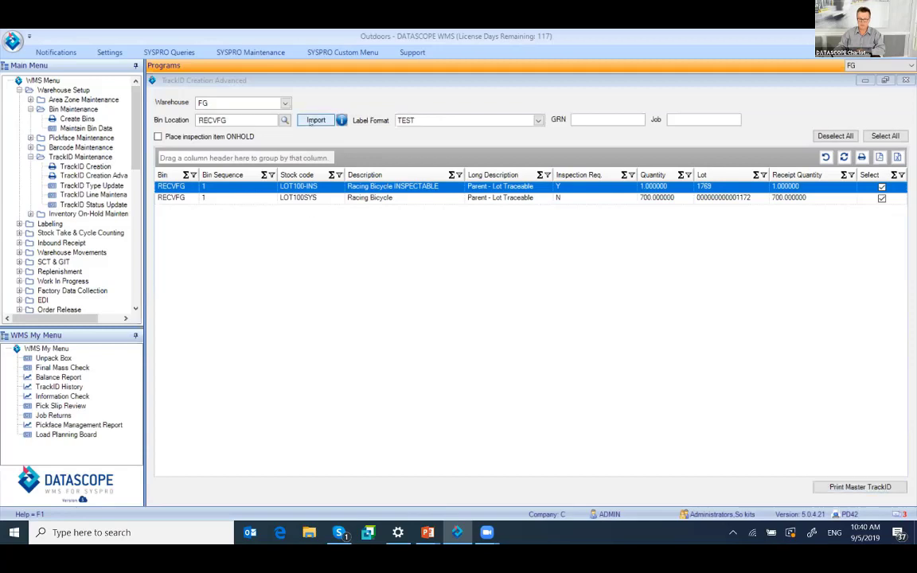
View the text file selection of the TrackID import and cancel it without choosing a file.
{"action": "left_click", "coordinate": [311, 122]}
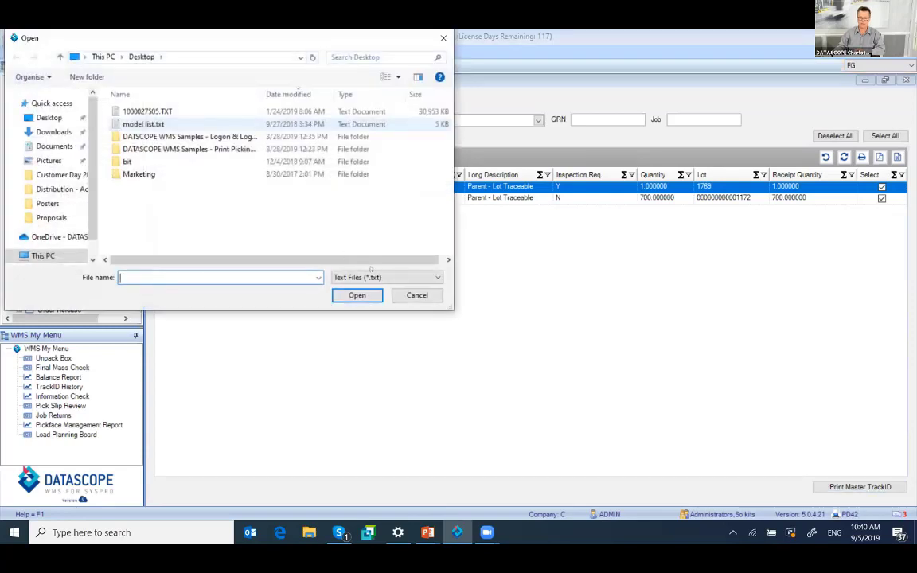
{"action": "left_click", "coordinate": [418, 295]}
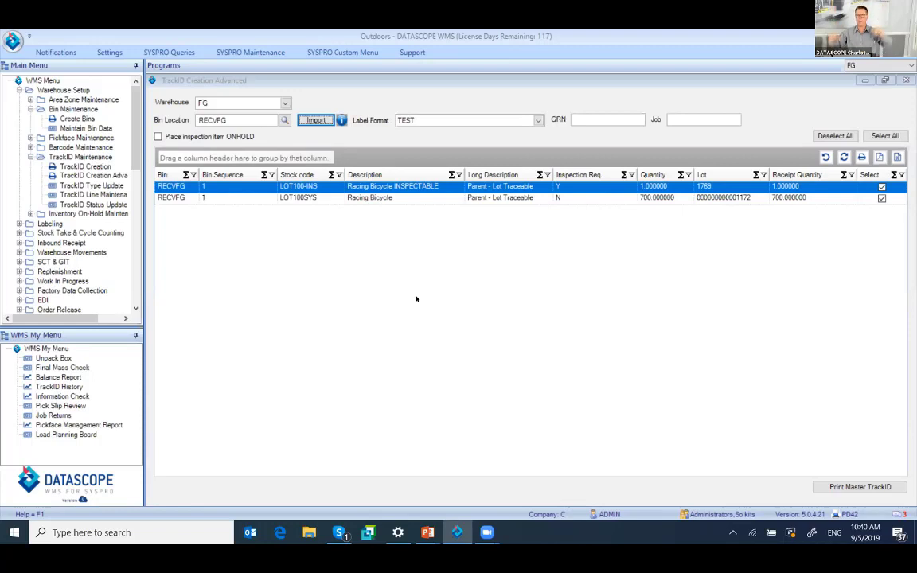
{"action": "left_click", "coordinate": [255, 92]}
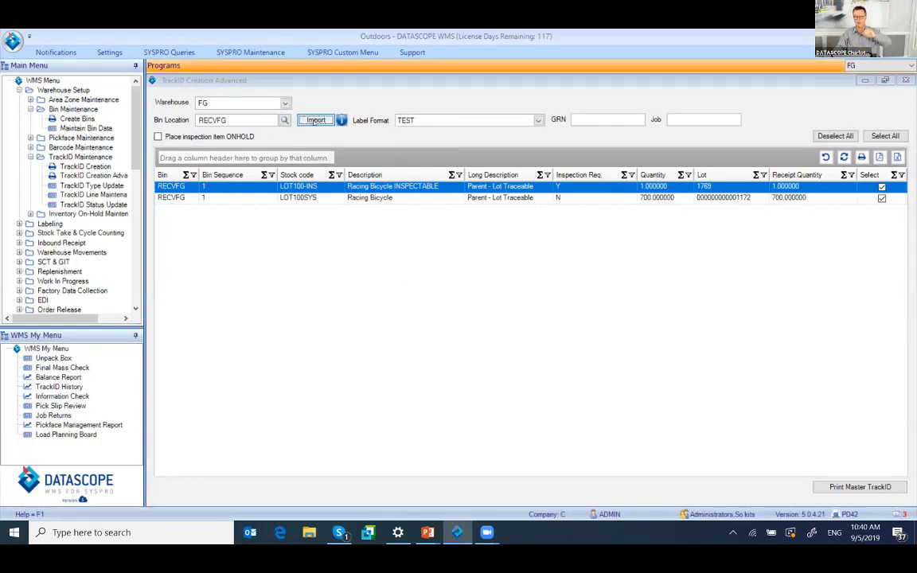
{"action": "left_click", "coordinate": [314, 121]}
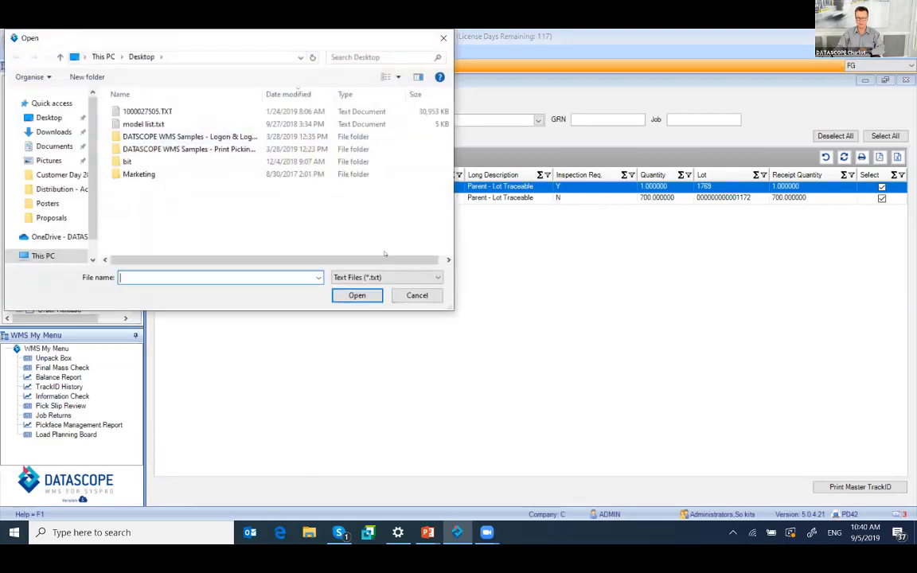
{"action": "key", "text": "Escape"}
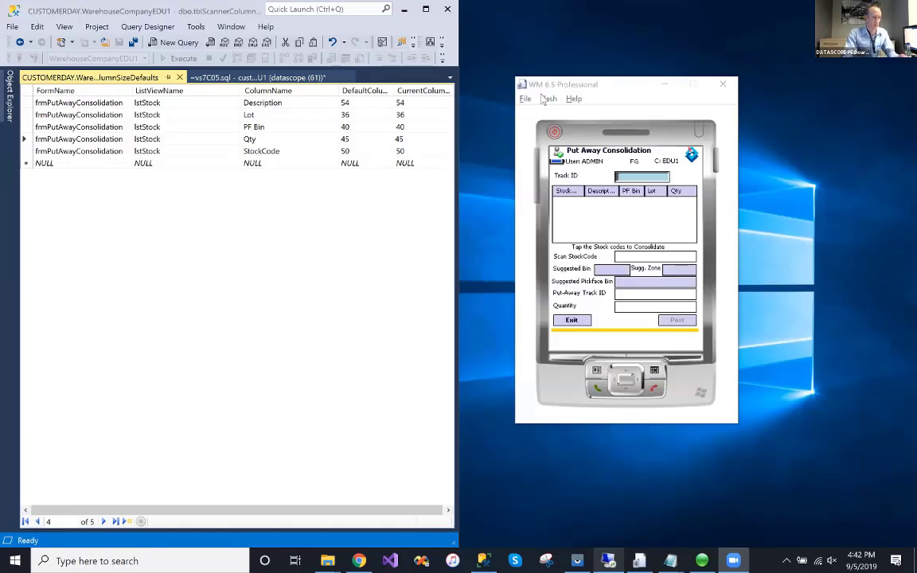
Set the current column sizes of frmPutAwayConsolidation in the SQL table to 140 for Description, 0 for Lot and 0 for PF Bin.
{"action": "left_click", "coordinate": [593, 95]}
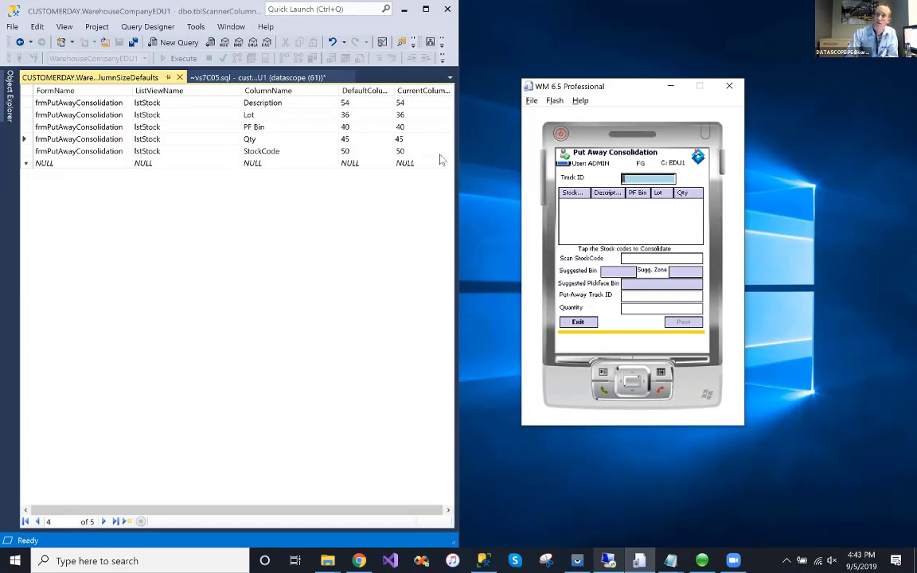
{"action": "left_click", "coordinate": [408, 104]}
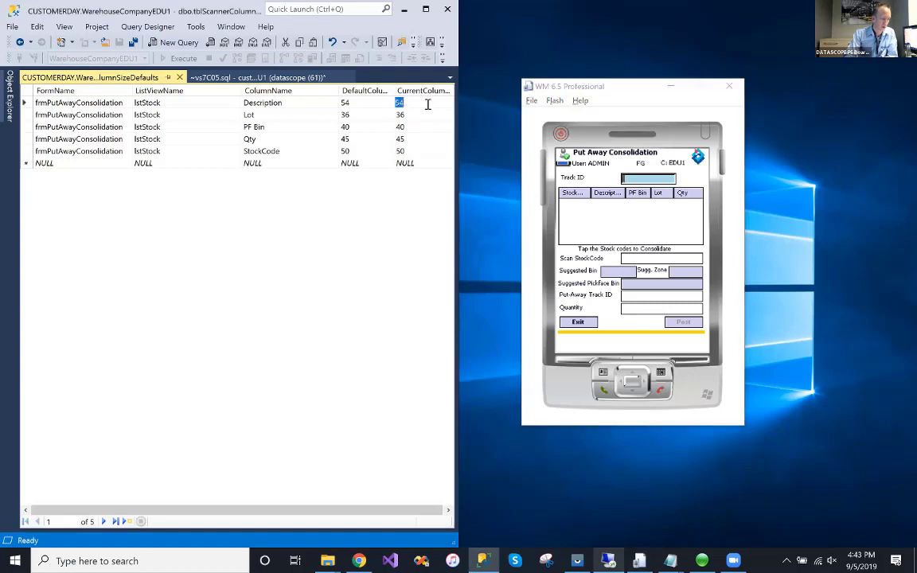
{"action": "type", "text": "140"}
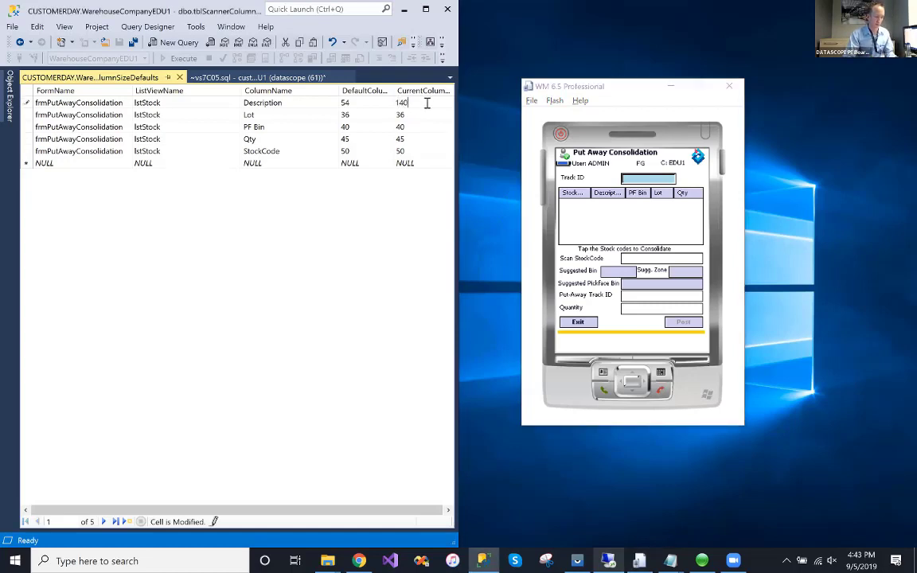
{"action": "left_click", "coordinate": [400, 114]}
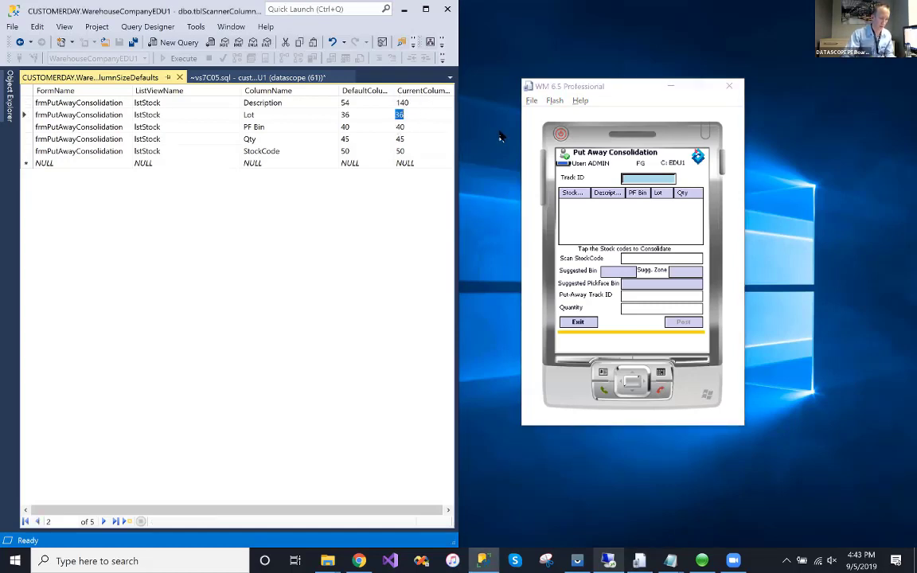
{"action": "type", "text": "0"}
{"action": "left_click", "coordinate": [436, 127]}
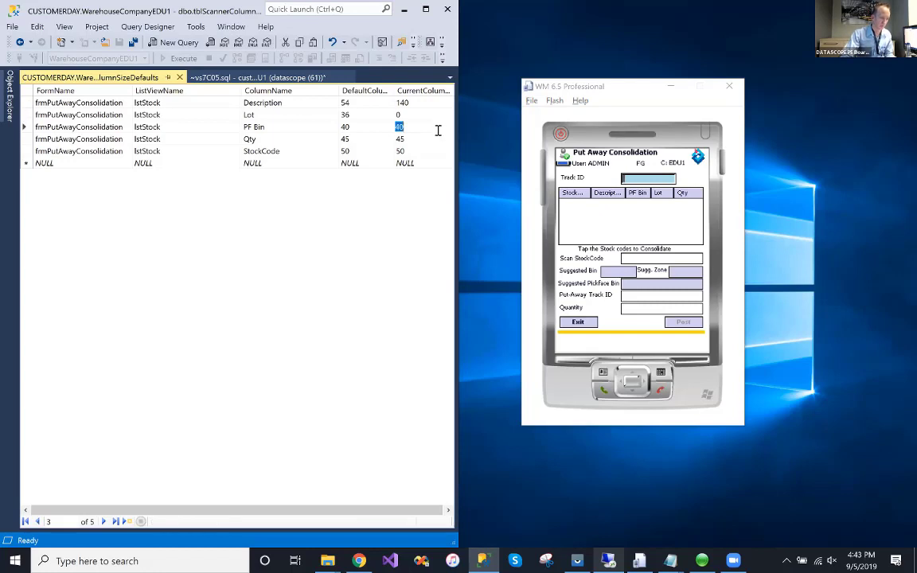
{"action": "type", "text": "0"}
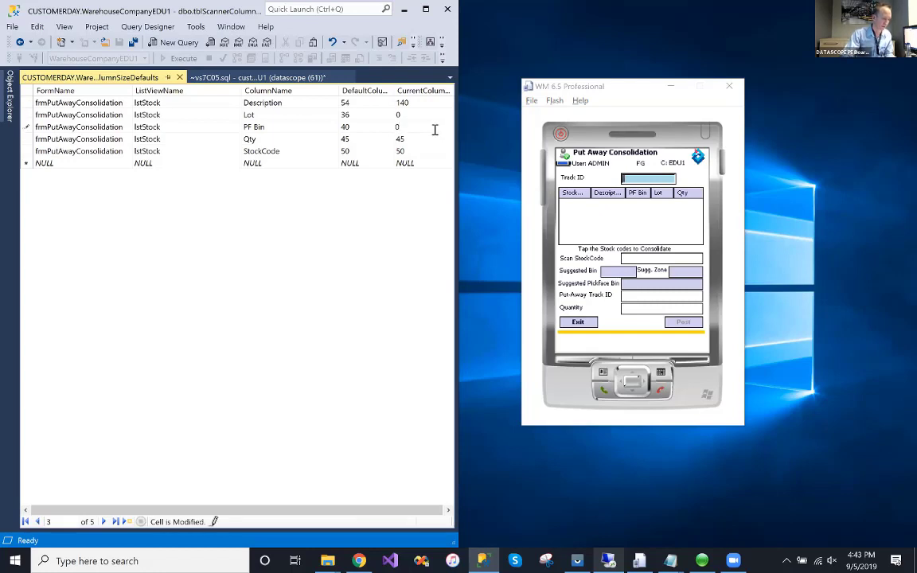
{"action": "left_click", "coordinate": [399, 151]}
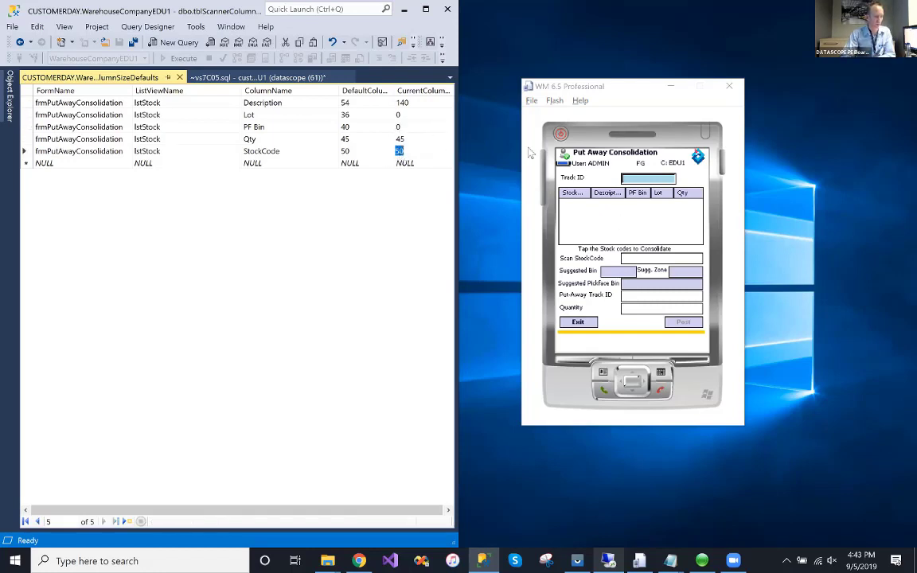
Exit and reopen Put Away Consolidation on the WM 6.5 scanner emulator, and load Track ID 1014.
{"action": "left_click", "coordinate": [586, 325]}
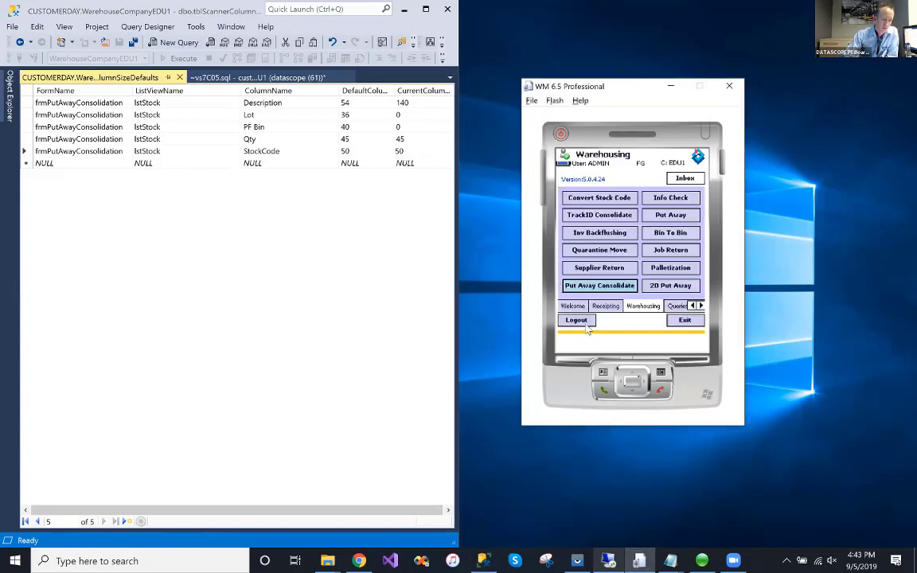
{"action": "left_click", "coordinate": [608, 288]}
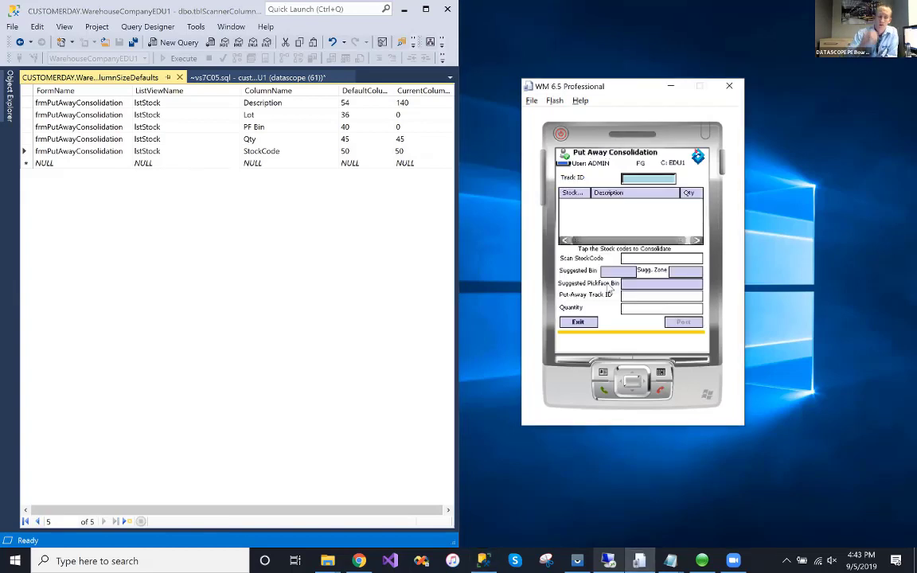
{"action": "type", "text": "1014"}
{"action": "key", "text": "Return"}
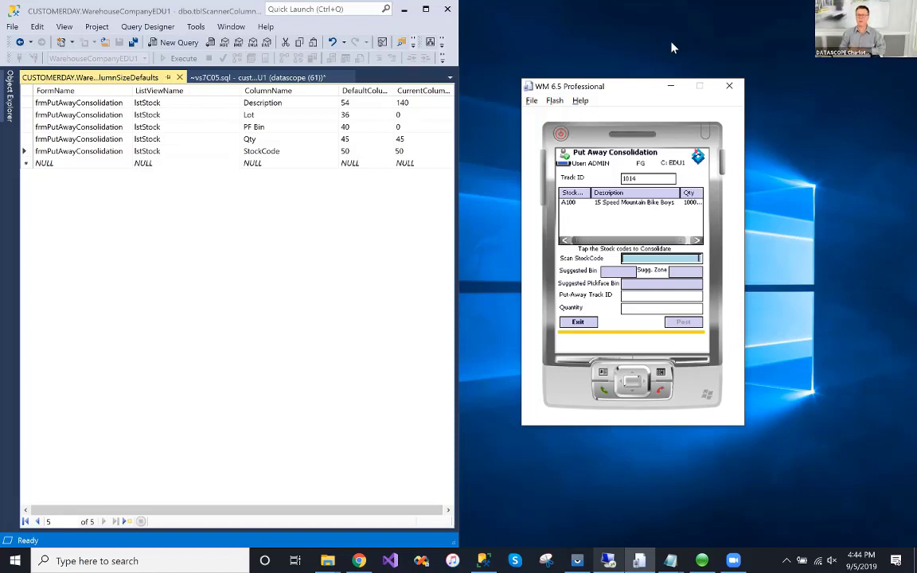
{"action": "left_click_drag", "start_coordinate": [639, 90], "coordinate": [637, 79]}
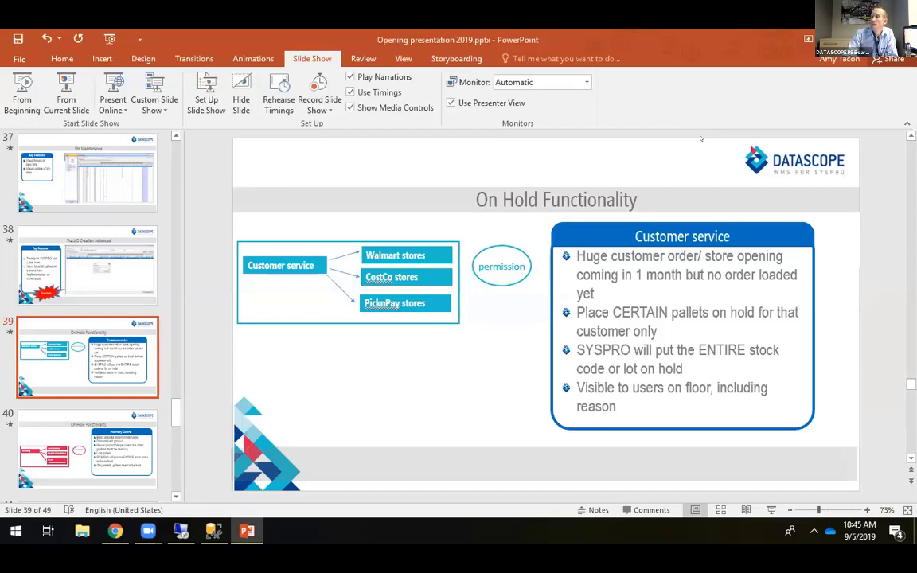
Start the PowerPoint slide show from the current On Hold Functionality slide.
{"action": "key", "text": "shift+F5"}
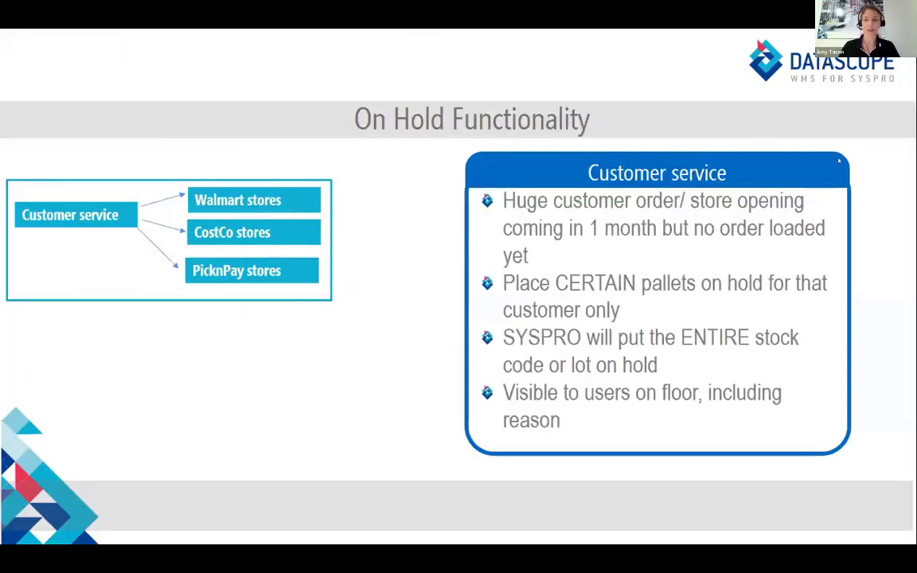